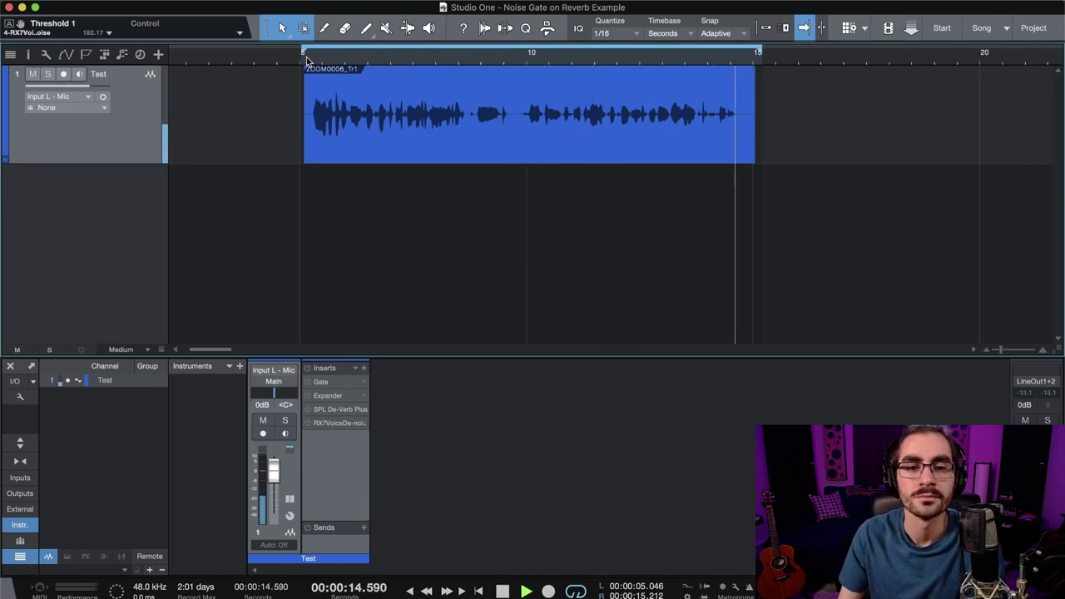
Step: Return the playhead to the start of the vocal clip, open the Test track's Gate insert and bypass it
{"action": "left_click", "coordinate": [876, 95]}
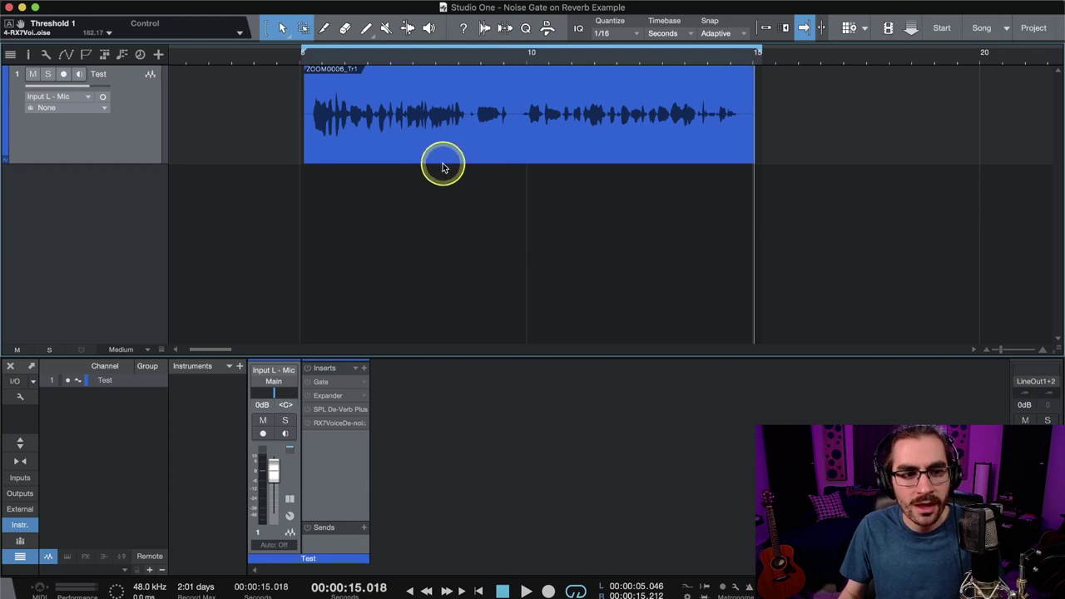
{"action": "left_click", "coordinate": [303, 58]}
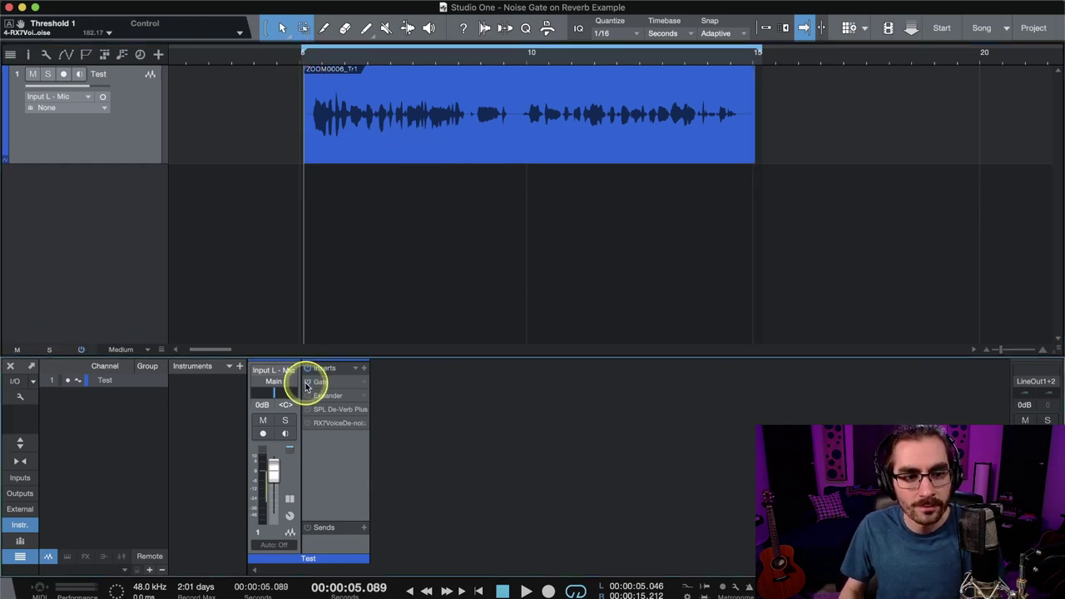
{"action": "left_click", "coordinate": [324, 381]}
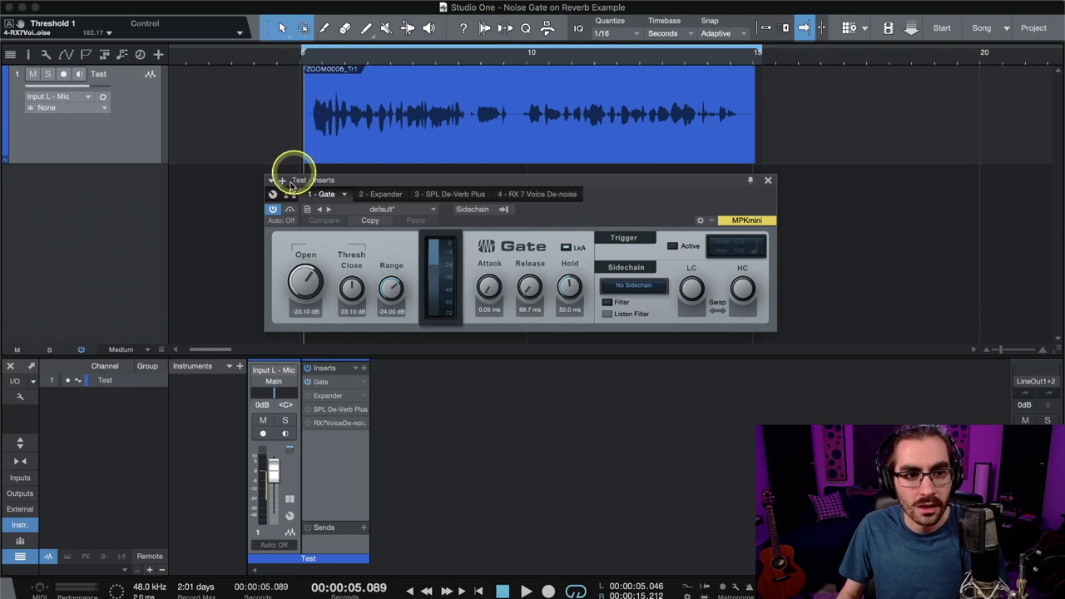
{"action": "left_click", "coordinate": [272, 209]}
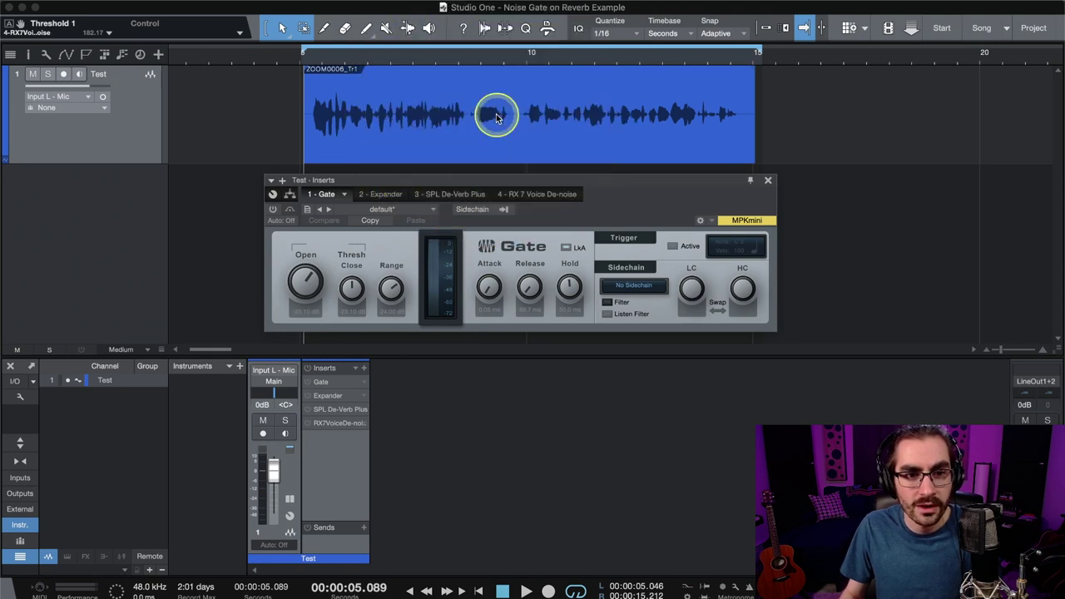
Step: Play the clip while switching the Gate on and off to compare the sound, and stop playback with the Gate active
{"action": "key", "text": "space"}
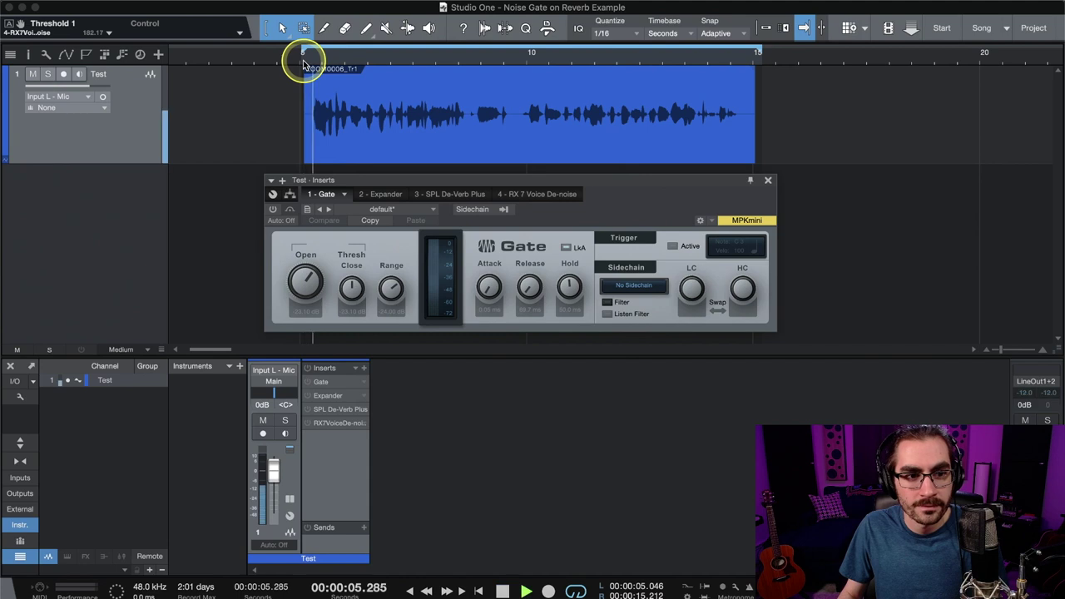
{"action": "left_click", "coordinate": [274, 210]}
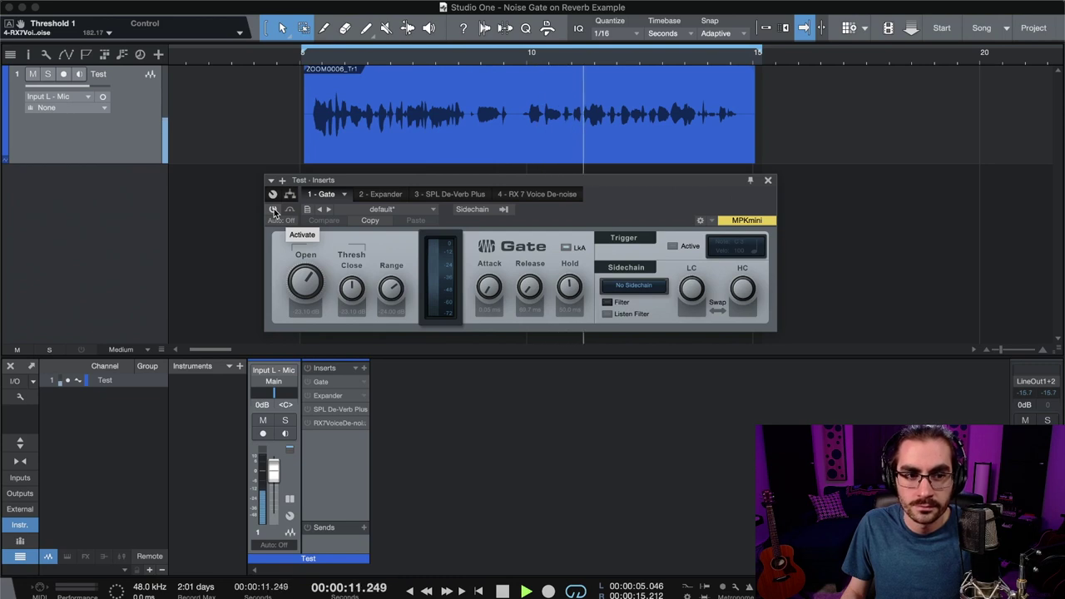
{"action": "left_click", "coordinate": [273, 210]}
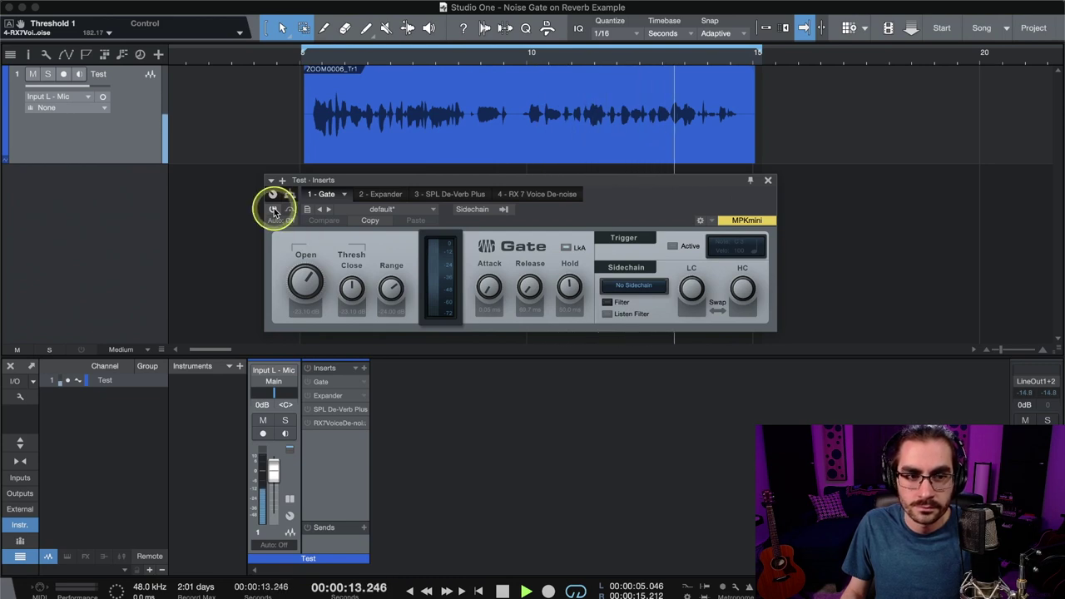
{"action": "left_click", "coordinate": [274, 211]}
{"action": "left_click", "coordinate": [274, 211]}
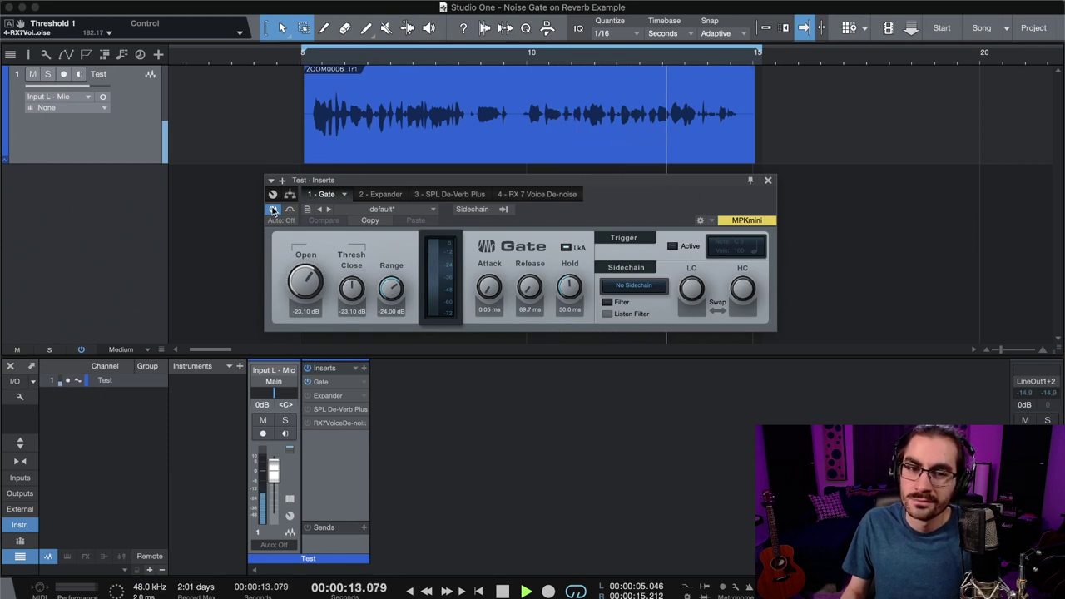
{"action": "key", "text": "space"}
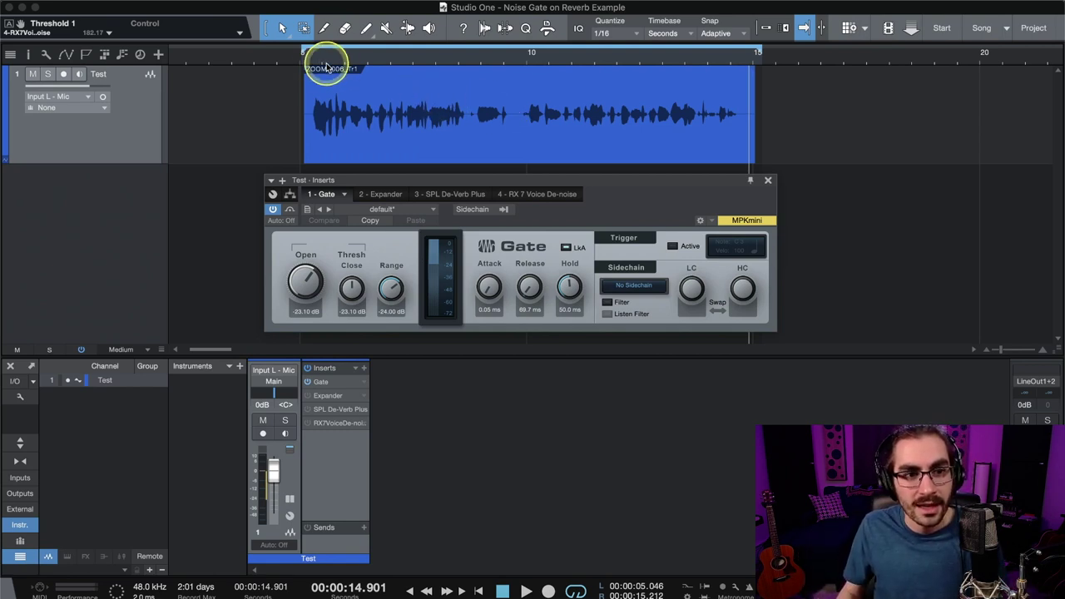
Step: Bypass the Gate, replay the clip from its start and reactivate the Gate partway through to hear its effect
{"action": "left_click", "coordinate": [272, 208]}
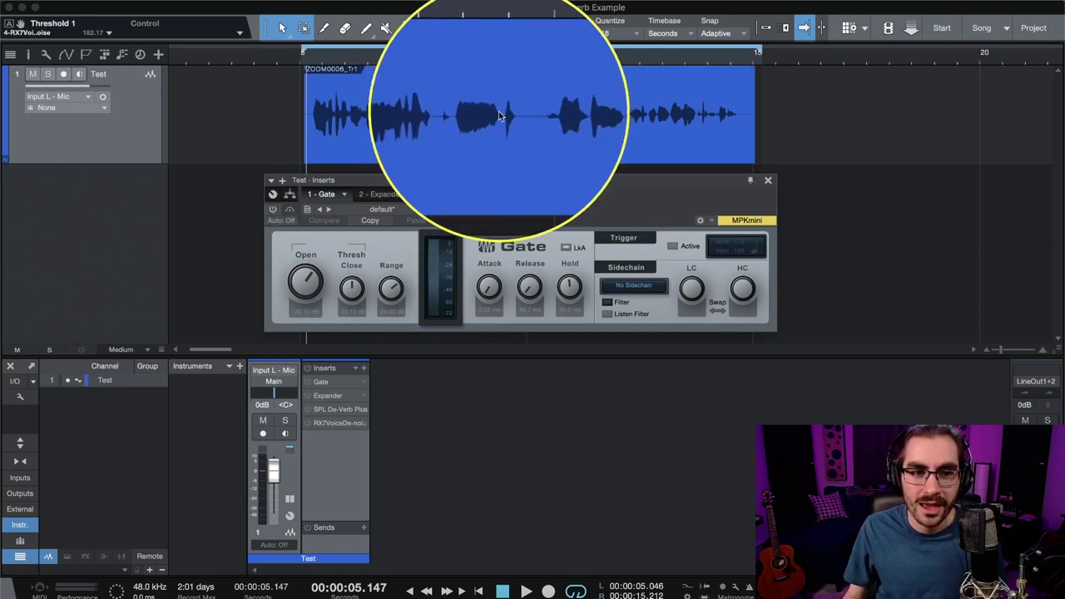
{"action": "left_click", "coordinate": [305, 58]}
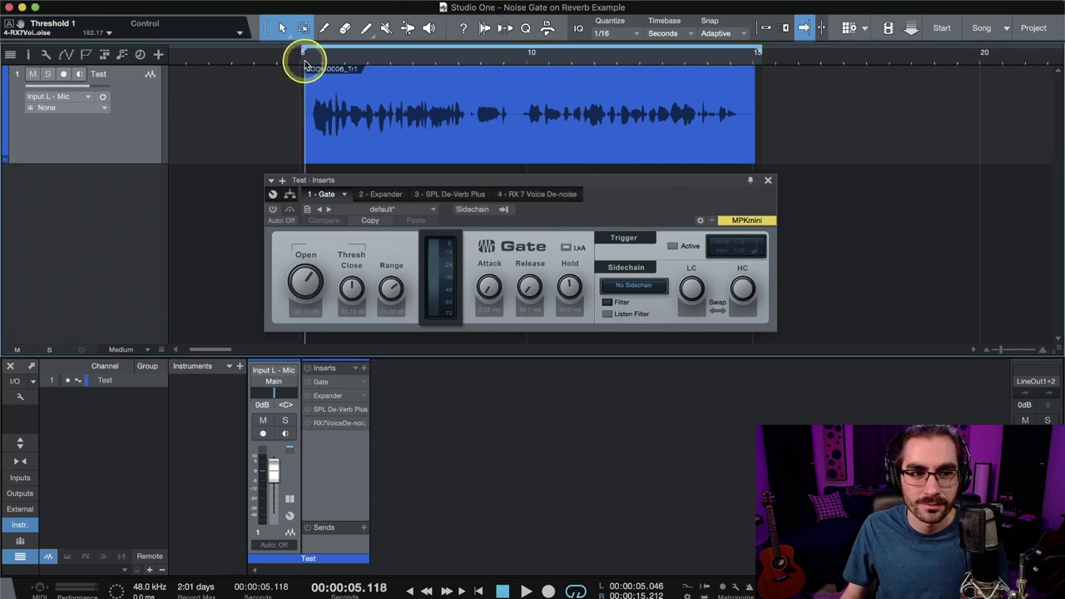
{"action": "key", "text": "space"}
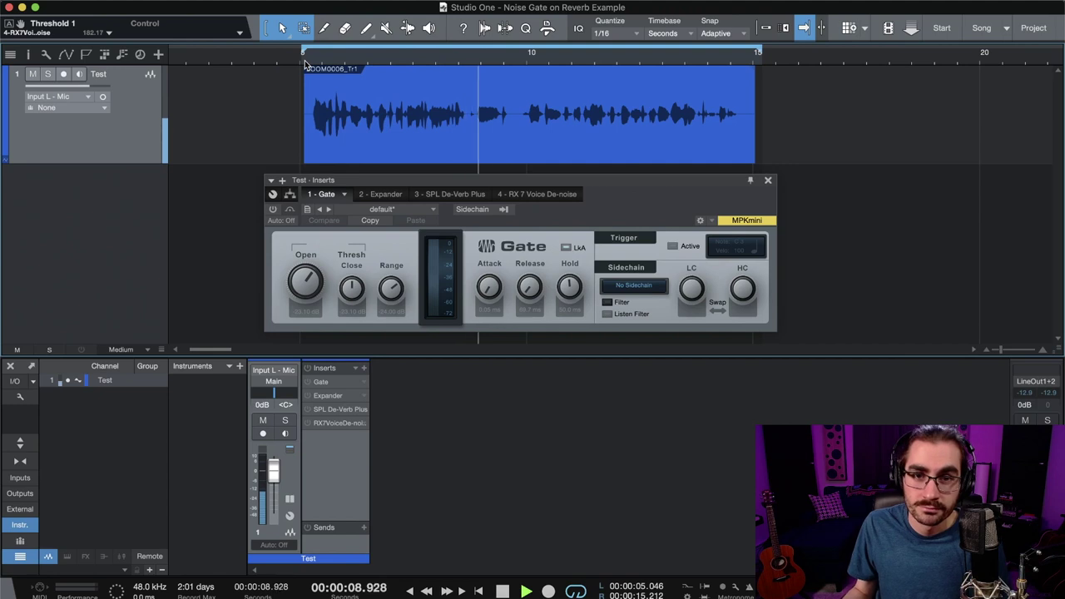
{"action": "left_click_drag", "start_coordinate": [301, 67], "coordinate": [249, 212]}
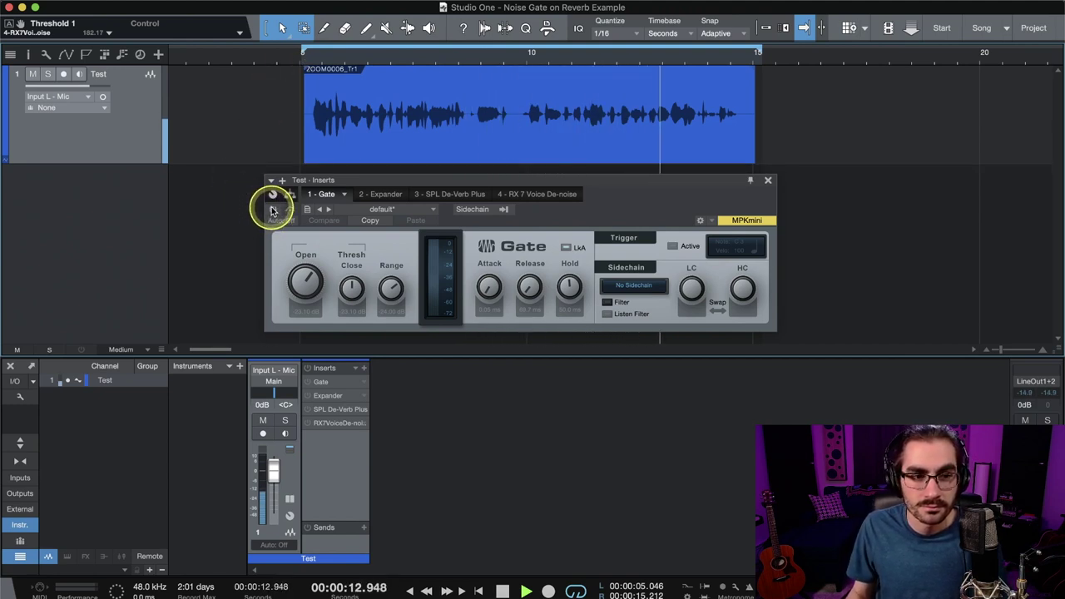
{"action": "left_click", "coordinate": [273, 210]}
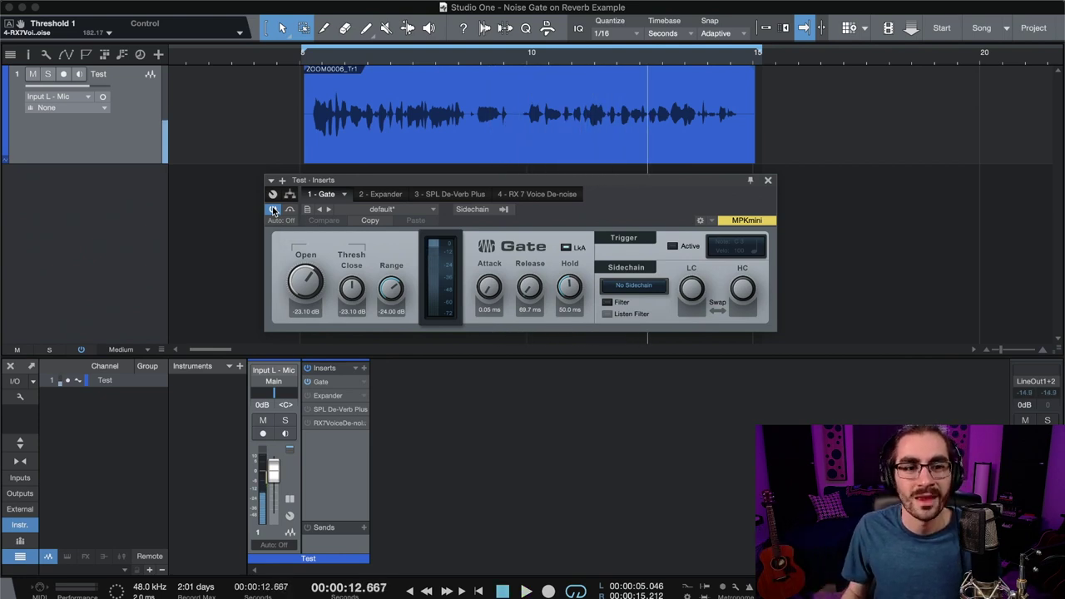
{"action": "left_click", "coordinate": [462, 160]}
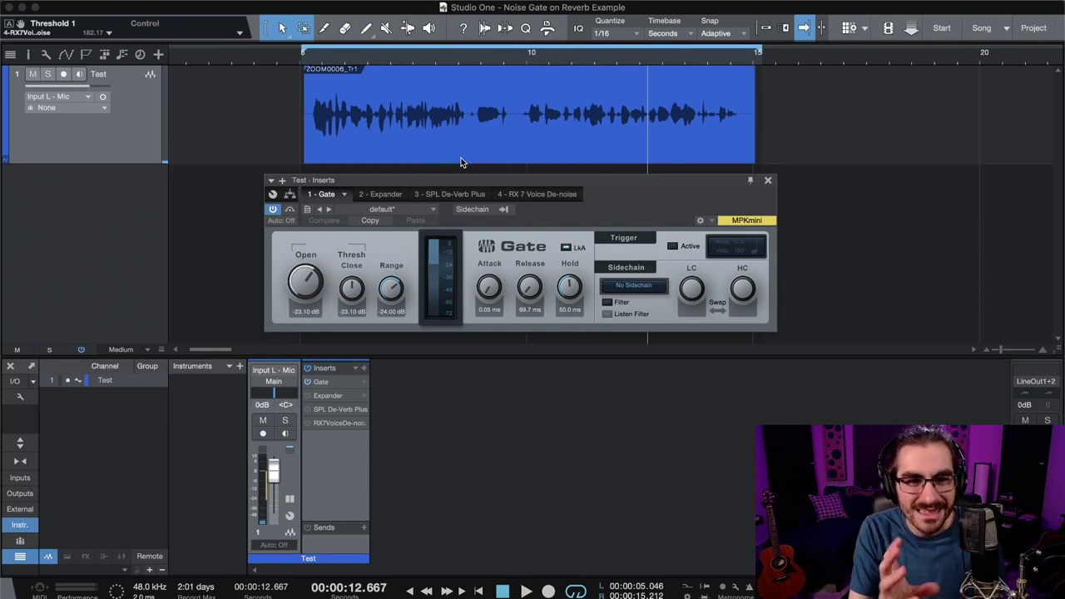
{"action": "left_click", "coordinate": [488, 110]}
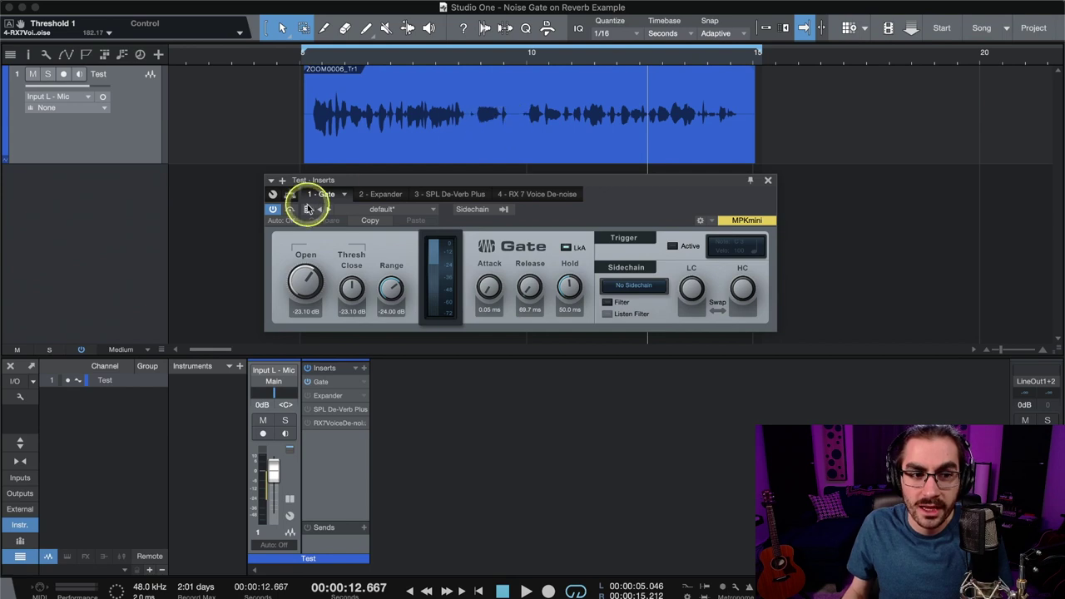
Step: Activate the Expander insert on the Test track and audition it by playing the clip from its start
{"action": "left_click", "coordinate": [376, 195]}
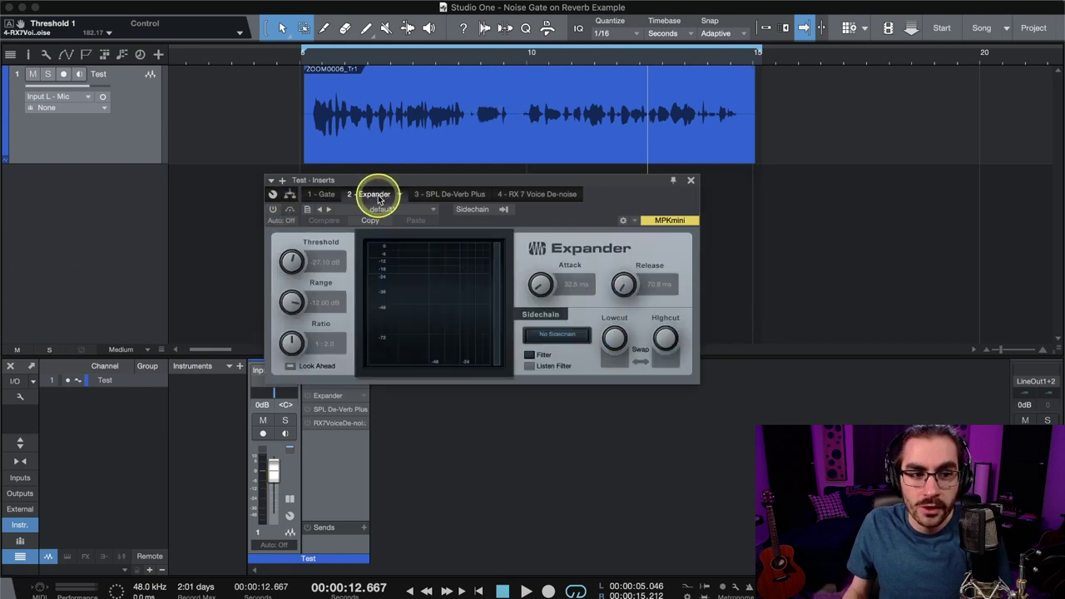
{"action": "left_click", "coordinate": [272, 208]}
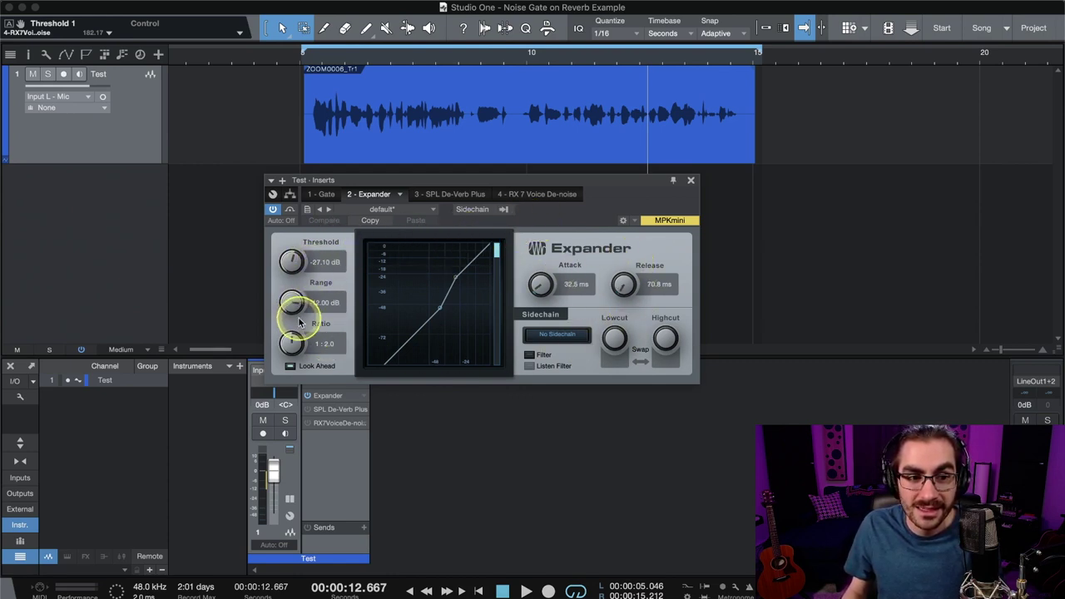
{"action": "left_click", "coordinate": [305, 60]}
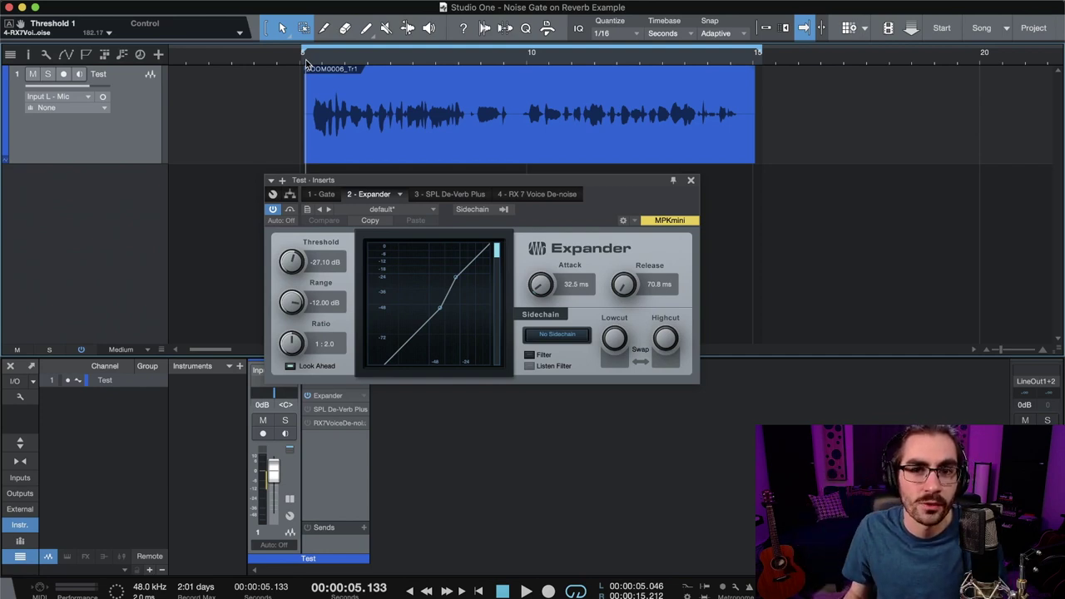
{"action": "key", "text": "space"}
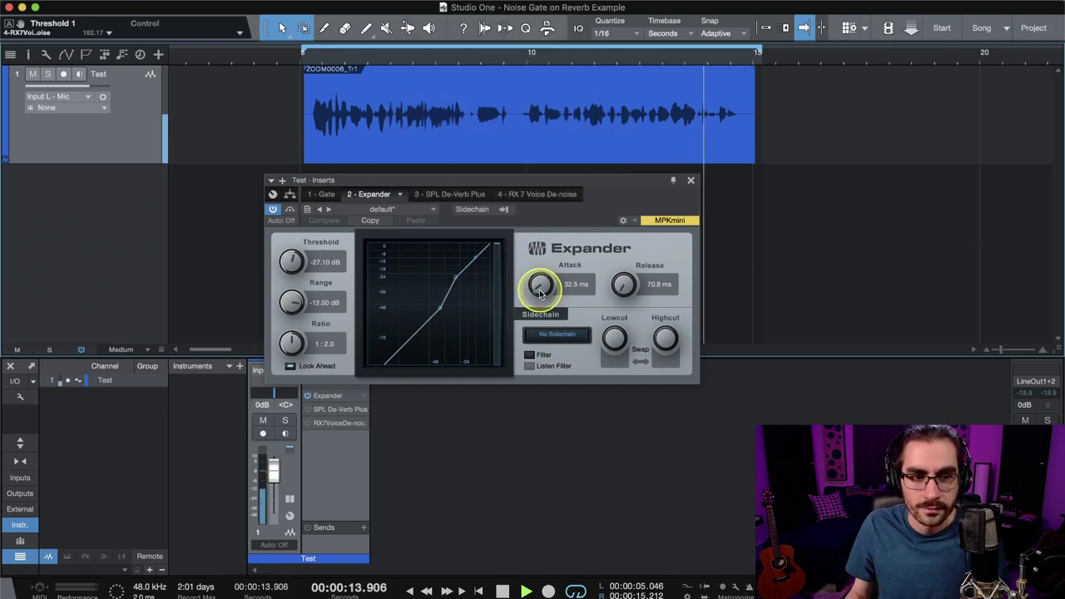
{"action": "key", "text": "space"}
Step: Set the Expander's attack to 100 ms and audition the clip from its start
{"action": "left_click_drag", "start_coordinate": [541, 292], "coordinate": [541, 272]}
{"action": "left_click", "coordinate": [304, 57]}
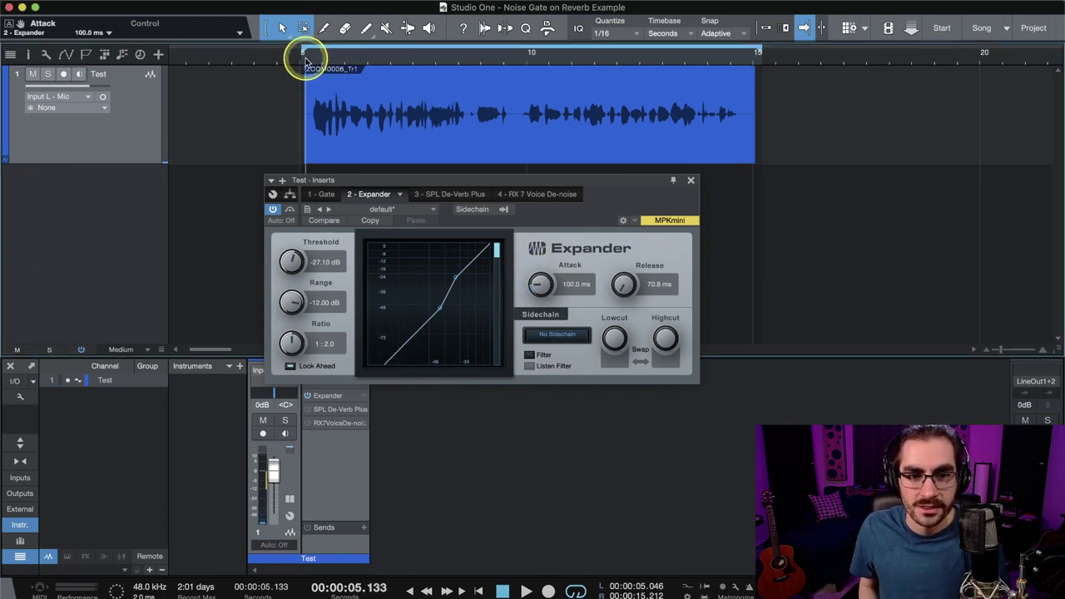
{"action": "key", "text": "space"}
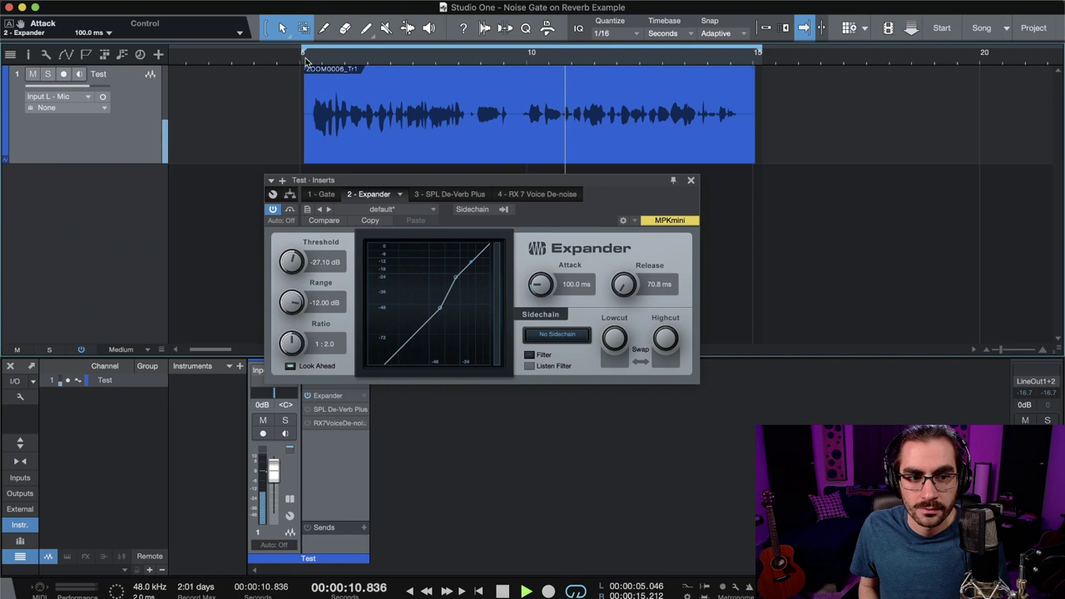
{"action": "key", "text": "space"}
Step: Set the Expander's threshold to -32.50 dB and its range to -6 dB
{"action": "left_click", "coordinate": [294, 240]}
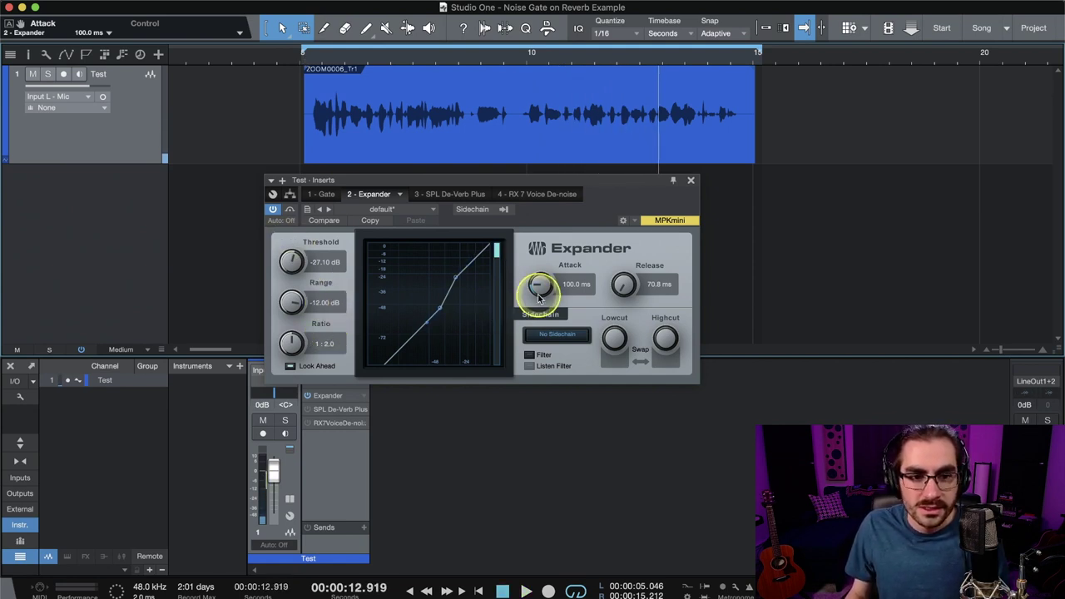
{"action": "left_click", "coordinate": [319, 262]}
{"action": "left_click_drag", "start_coordinate": [290, 257], "coordinate": [289, 274]}
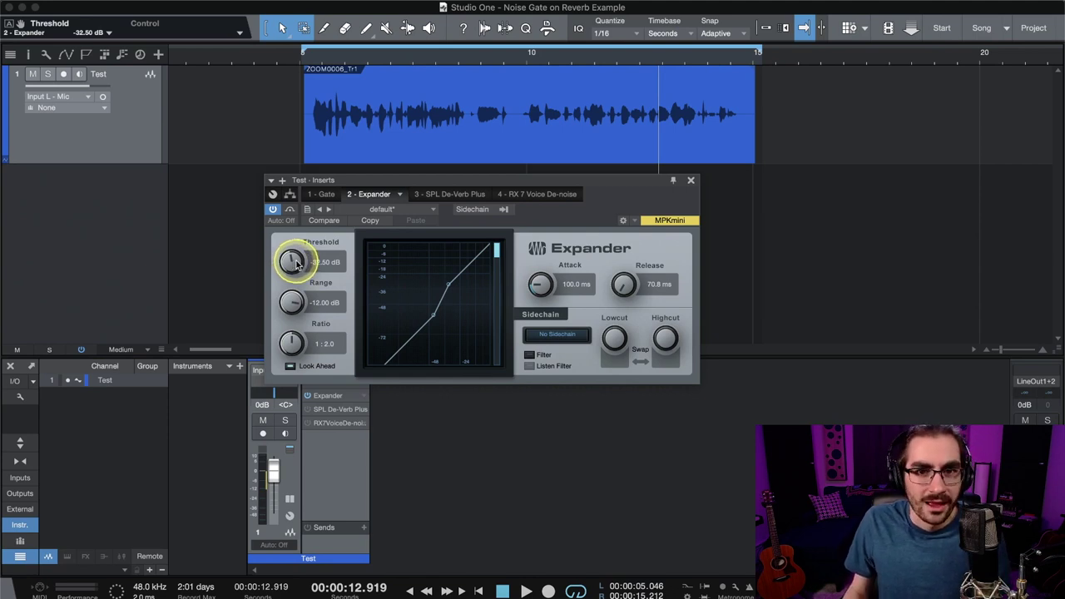
{"action": "left_click", "coordinate": [321, 303]}
{"action": "type", "text": "-6"}
{"action": "key", "text": "Return"}
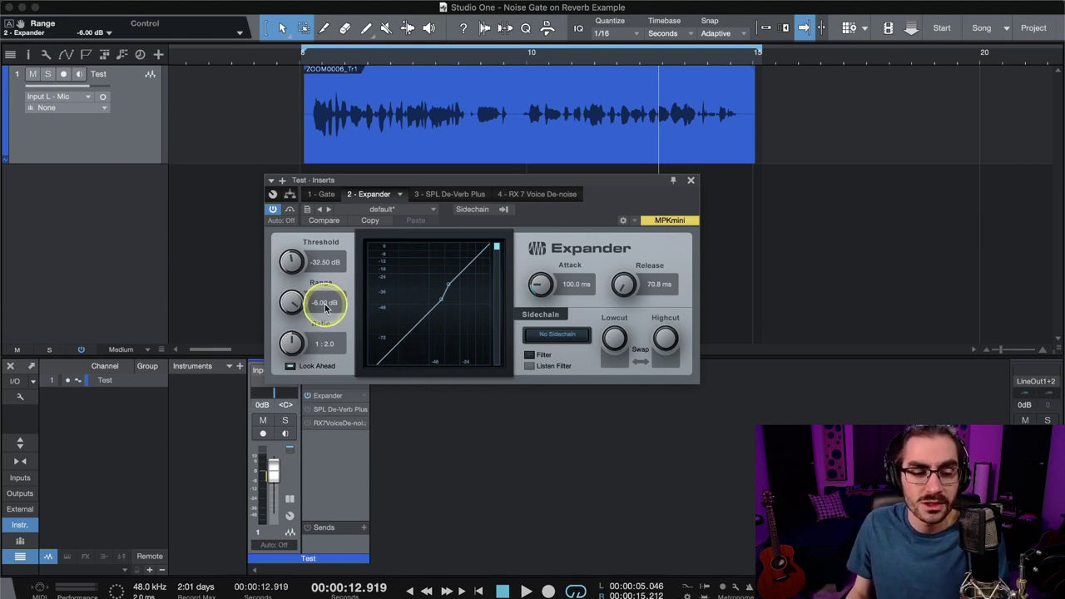
Step: Play the clip from its start twice to audition the Expander with its current threshold and range
{"action": "left_click", "coordinate": [305, 61]}
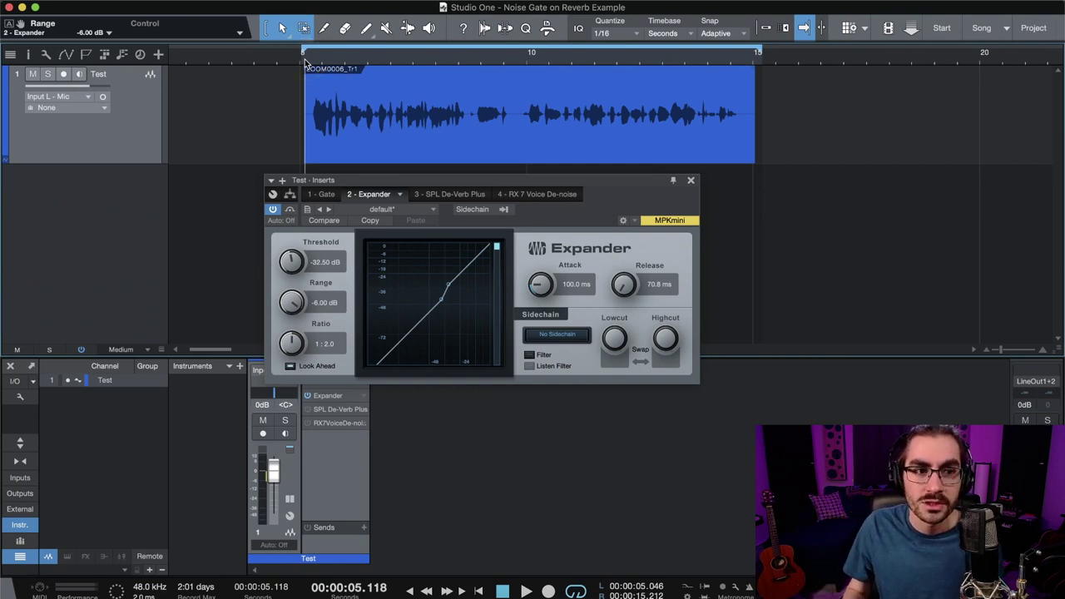
{"action": "key", "text": "space"}
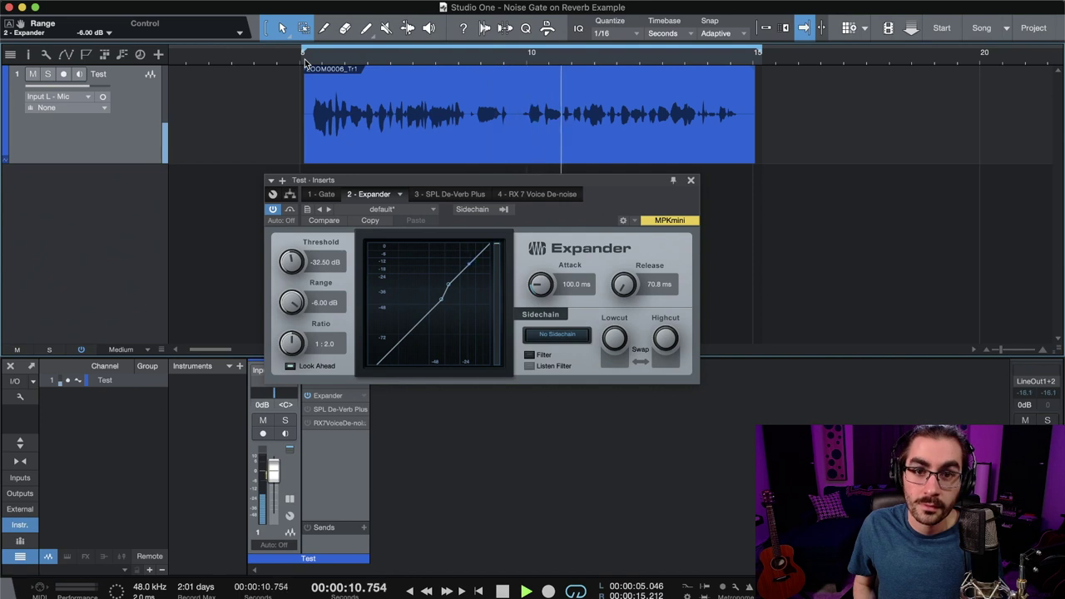
{"action": "key", "text": "space"}
{"action": "left_click", "coordinate": [305, 62]}
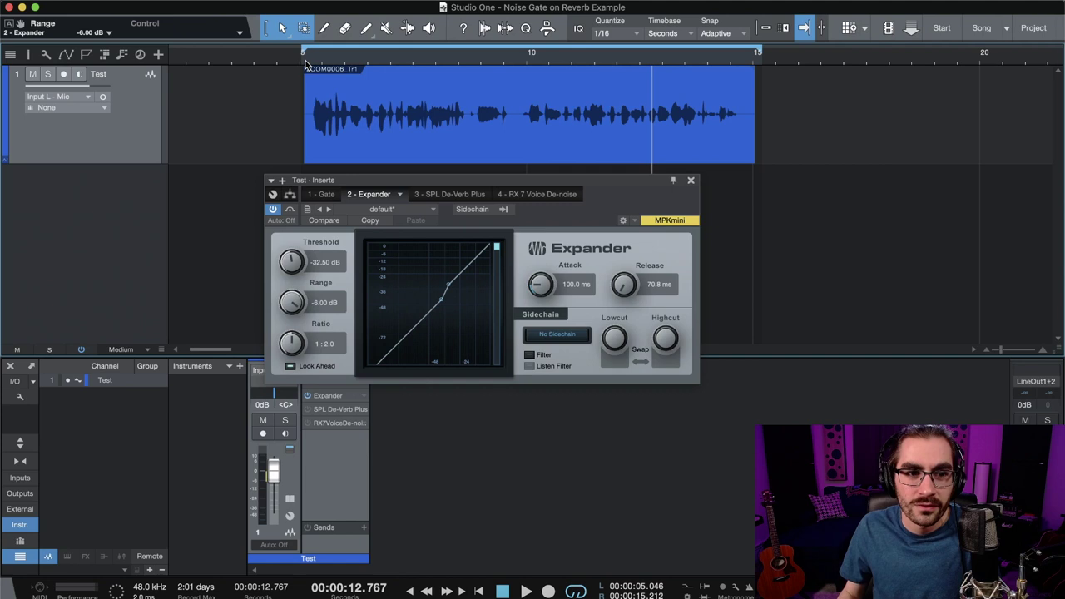
{"action": "left_click", "coordinate": [305, 64]}
{"action": "key", "text": "space"}
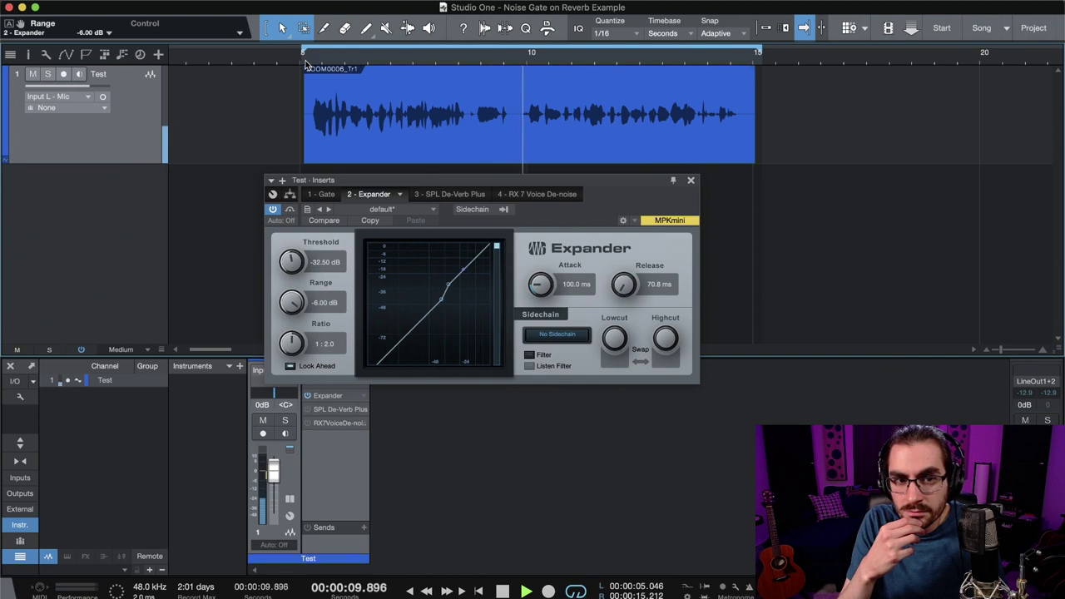
{"action": "key", "text": "space"}
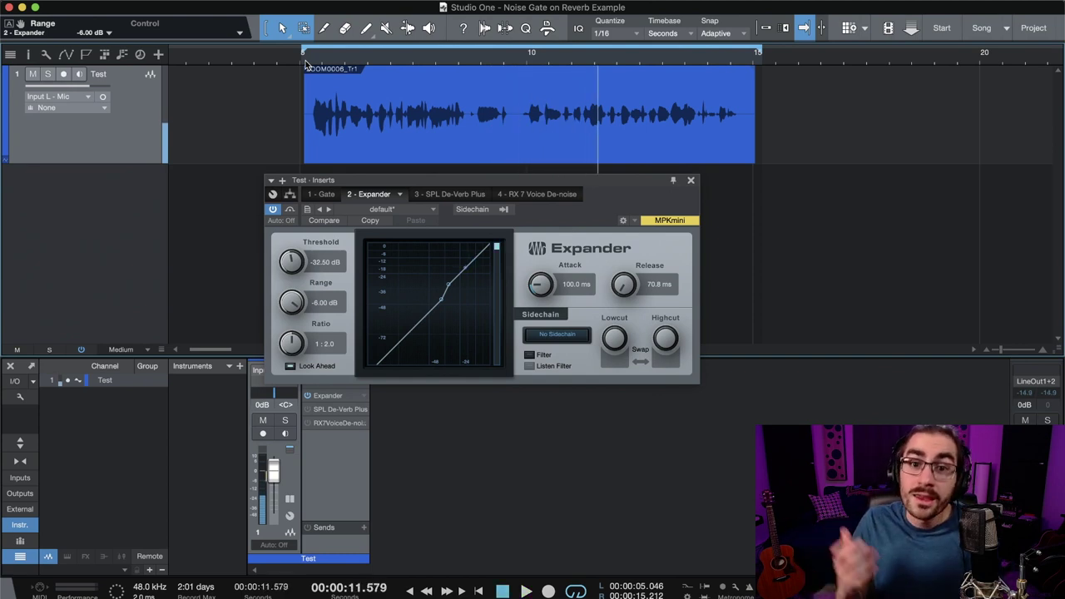
{"action": "left_click", "coordinate": [306, 64]}
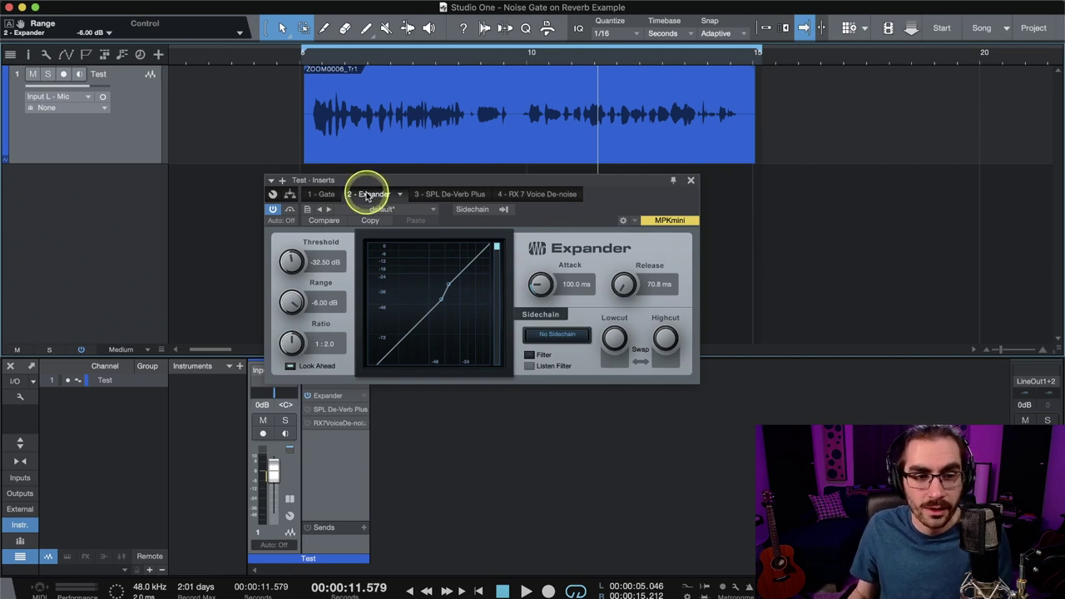
Step: Bypass the Expander and activate the SPL De-Verb Plus insert, with the playhead at the clip's start
{"action": "left_click", "coordinate": [272, 209]}
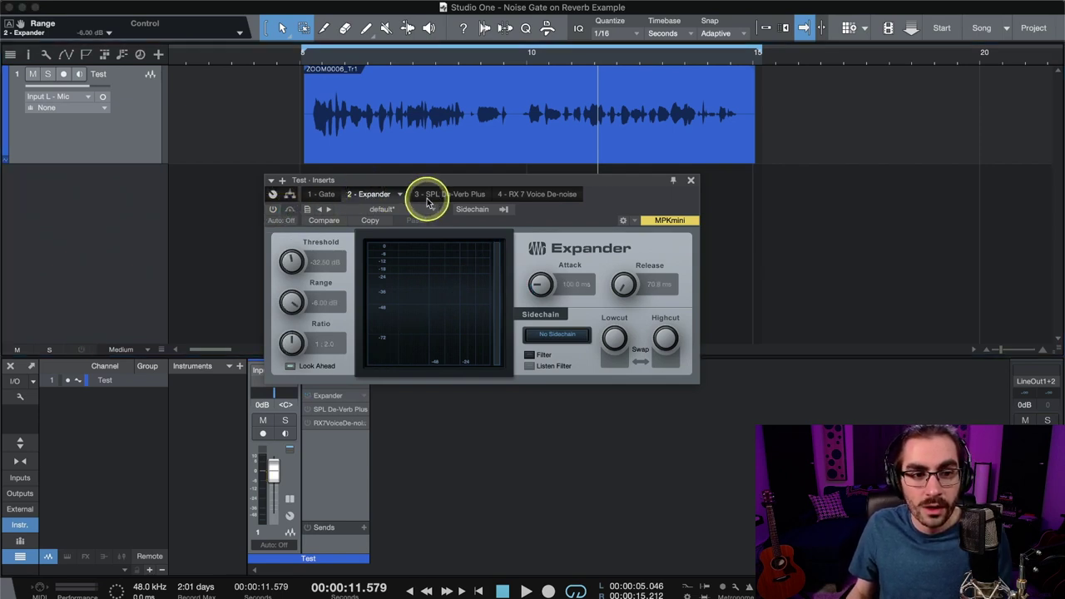
{"action": "left_click", "coordinate": [438, 197]}
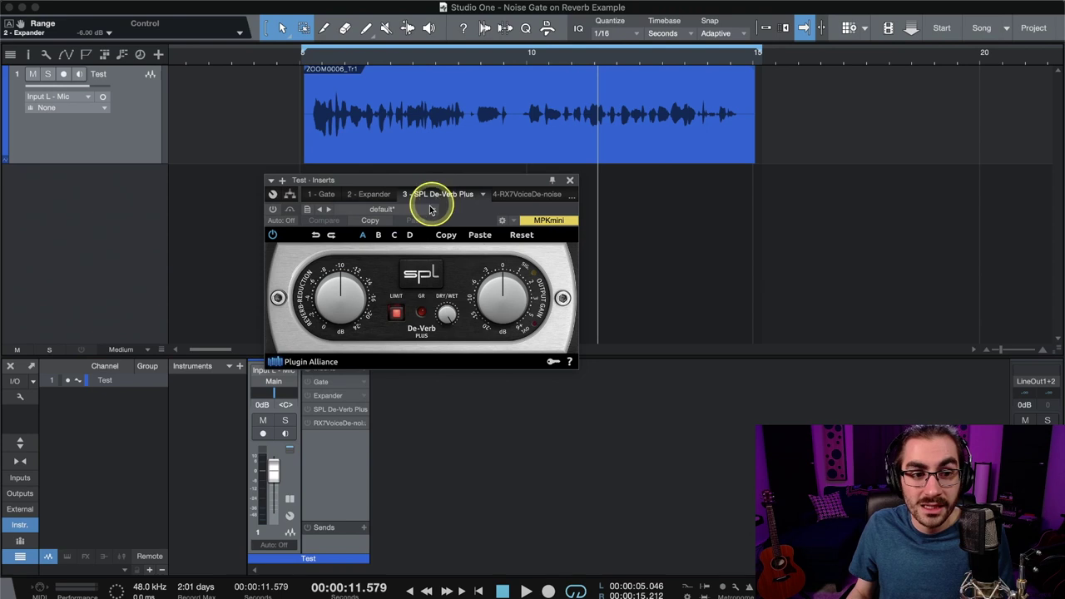
{"action": "left_click", "coordinate": [273, 210]}
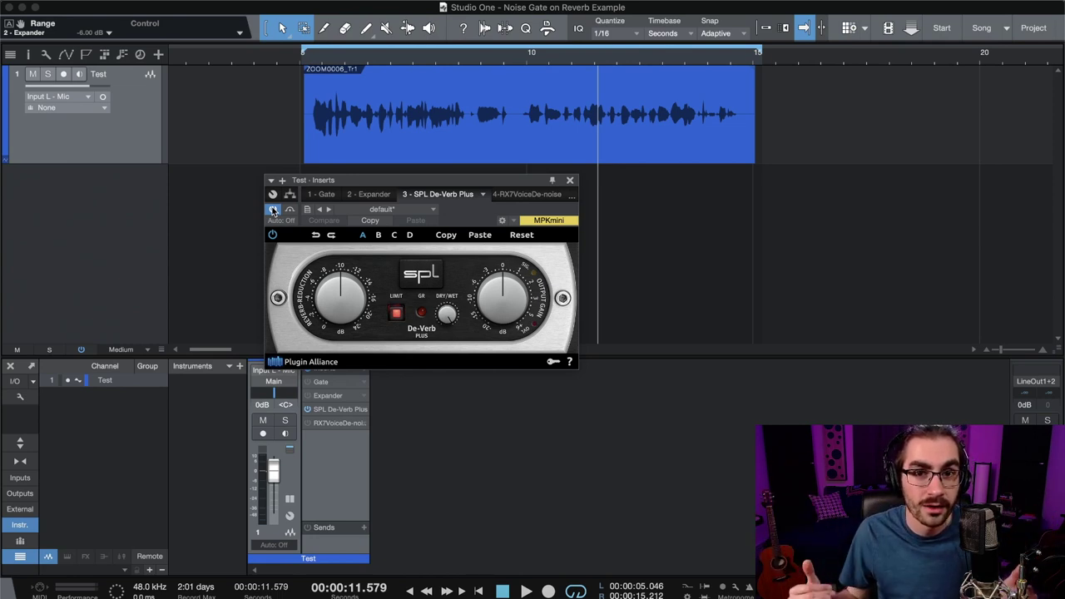
{"action": "left_click", "coordinate": [273, 210]}
{"action": "left_click", "coordinate": [302, 59]}
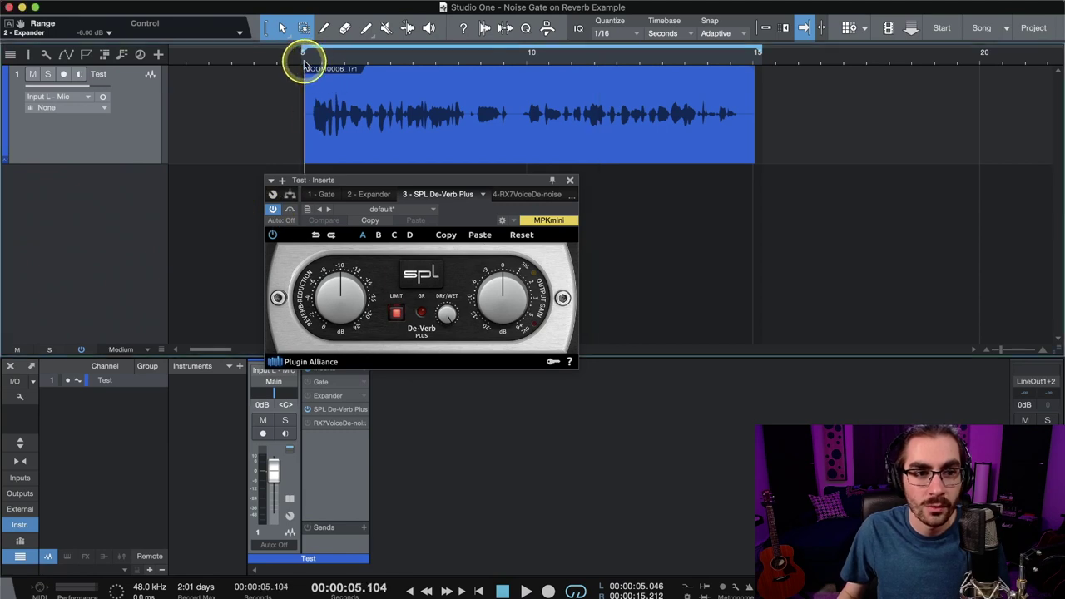
Step: Play the clip from its start, switching the SPL De-Verb Plus insert between bypassed and active to compare the sound
{"action": "left_click", "coordinate": [274, 210]}
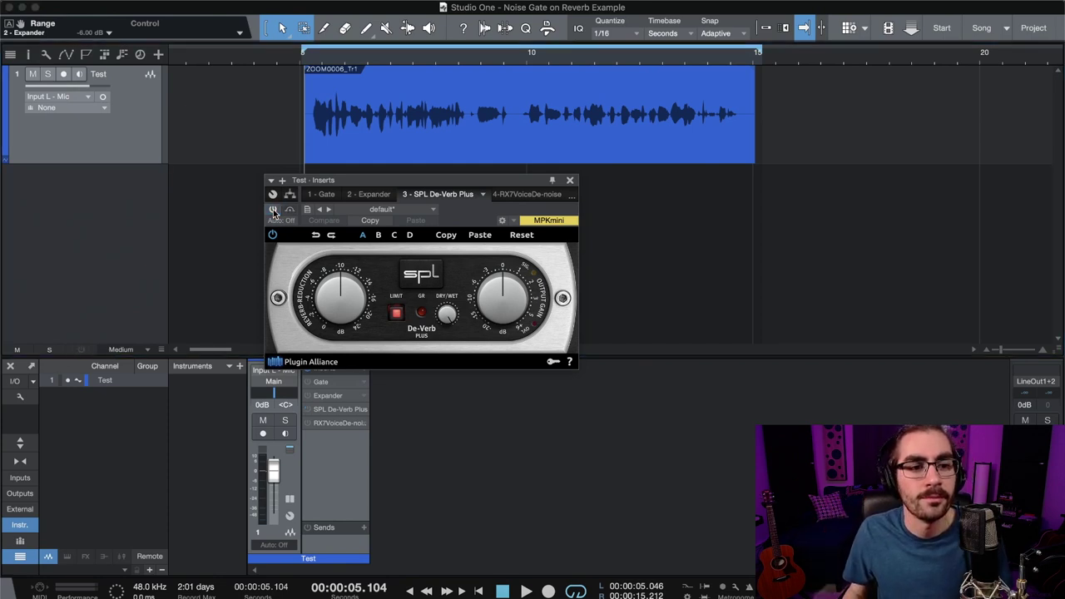
{"action": "key", "text": "space"}
{"action": "left_click", "coordinate": [274, 211]}
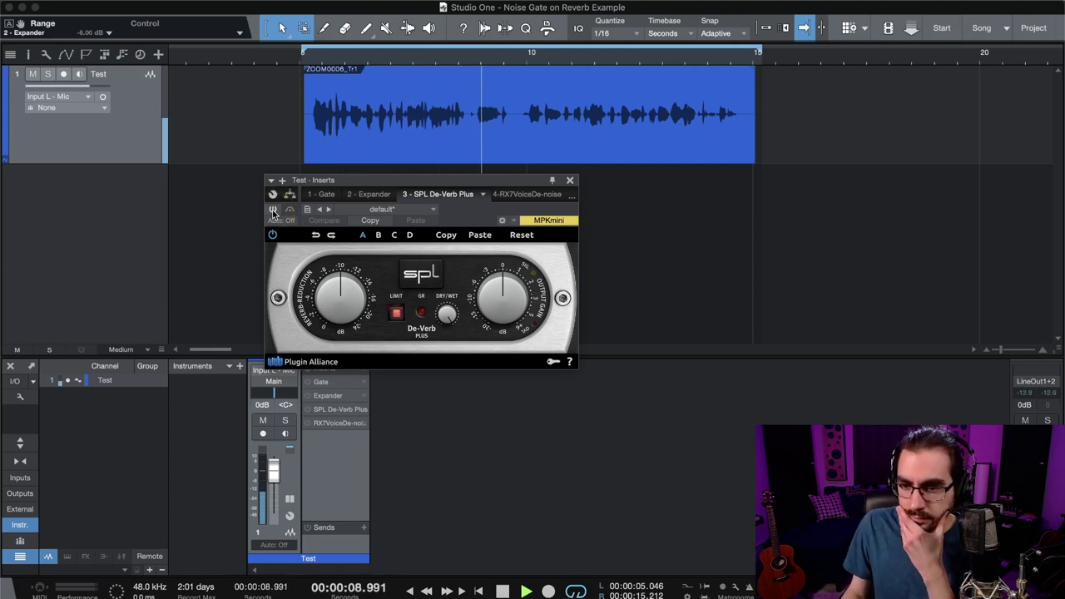
{"action": "left_click", "coordinate": [273, 211]}
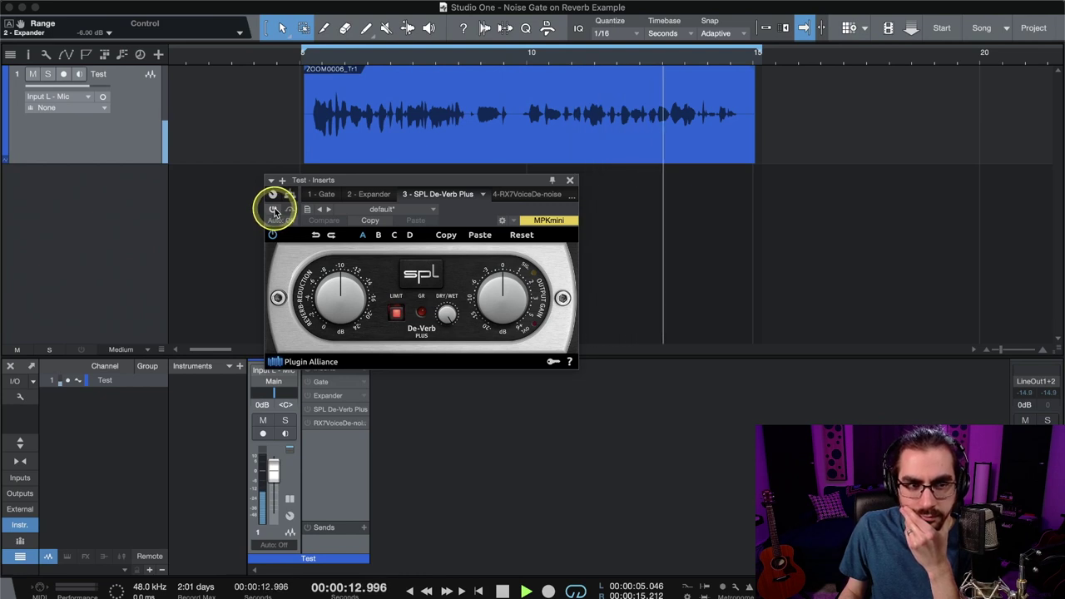
{"action": "left_click", "coordinate": [274, 211]}
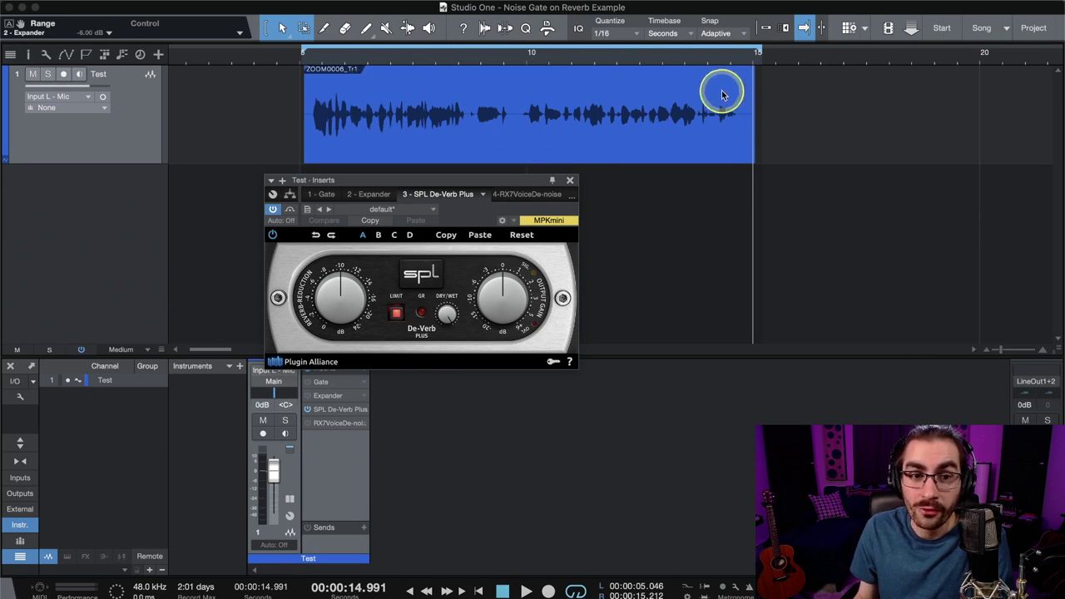
Step: Replay the clip's opening once with SPL De-Verb Plus bypassed and once with it active
{"action": "left_click", "coordinate": [312, 61]}
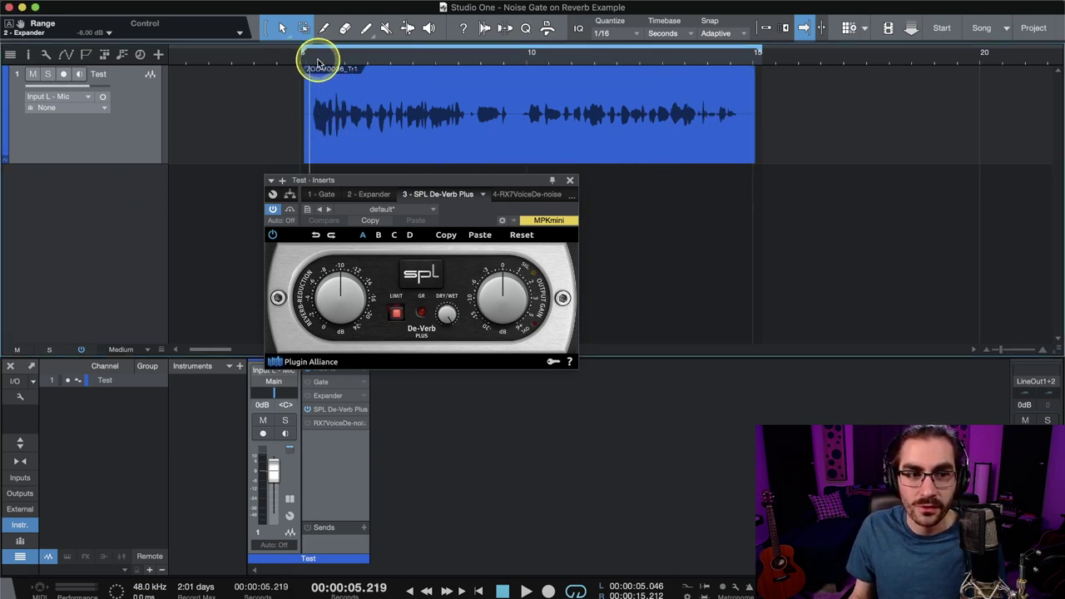
{"action": "left_click", "coordinate": [273, 208]}
{"action": "key", "text": "space"}
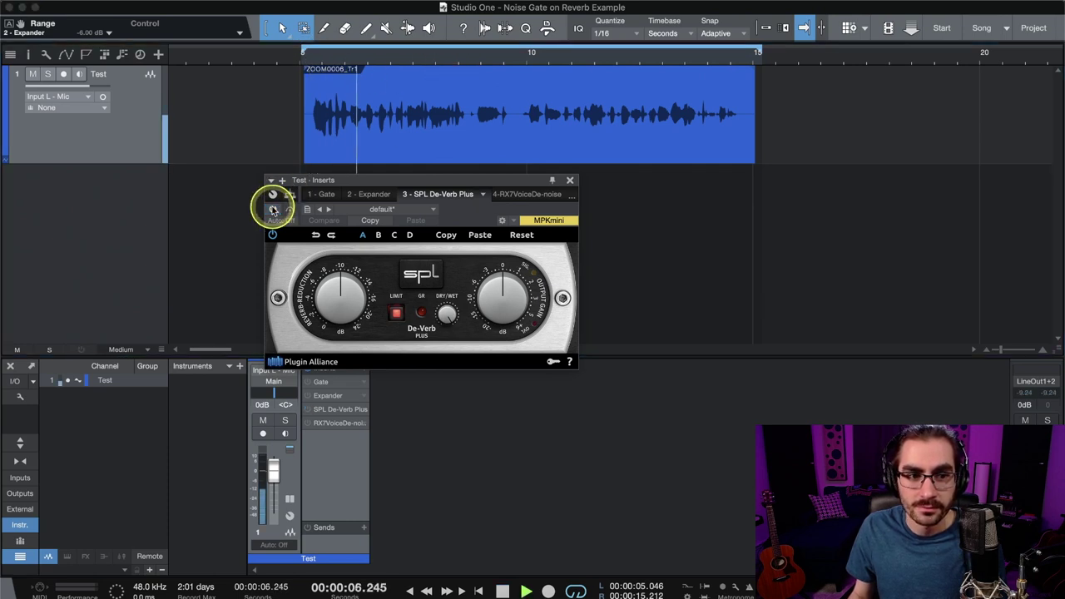
{"action": "key", "text": "space"}
{"action": "left_click", "coordinate": [311, 53]}
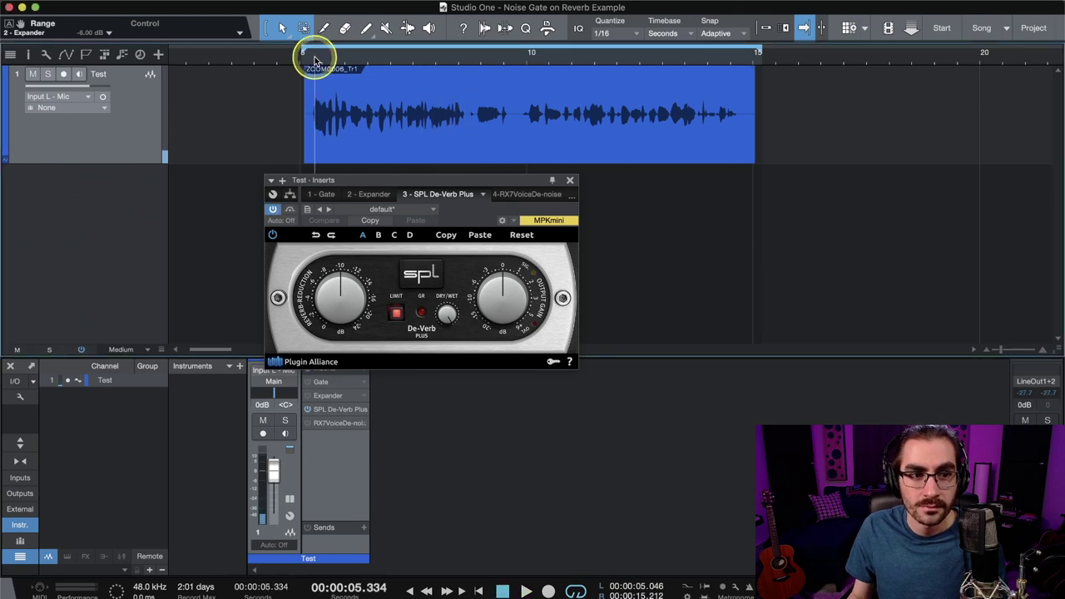
{"action": "key", "text": "space"}
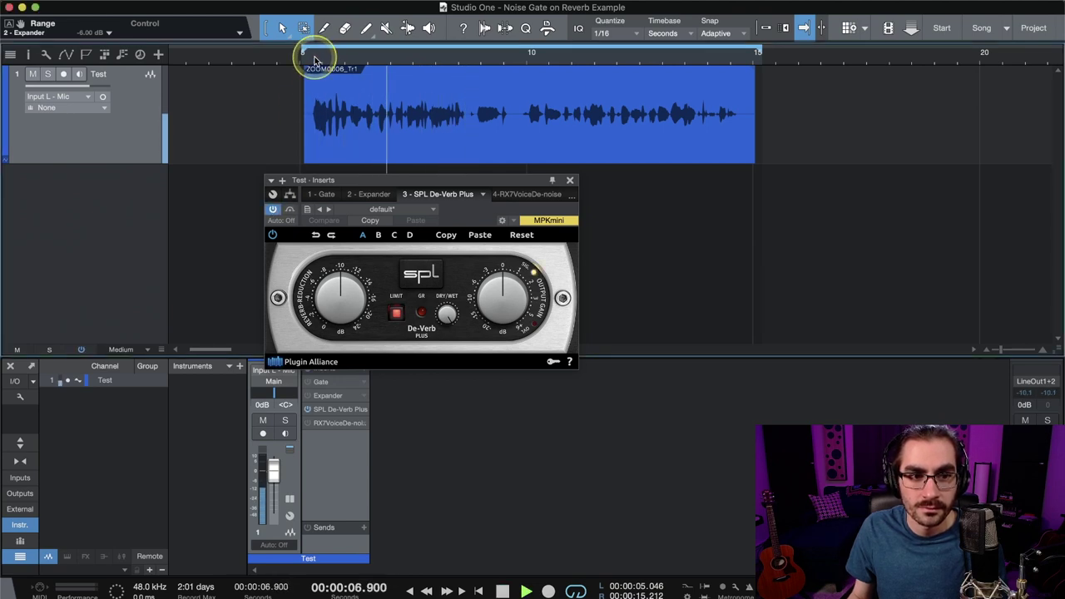
{"action": "key", "text": "space"}
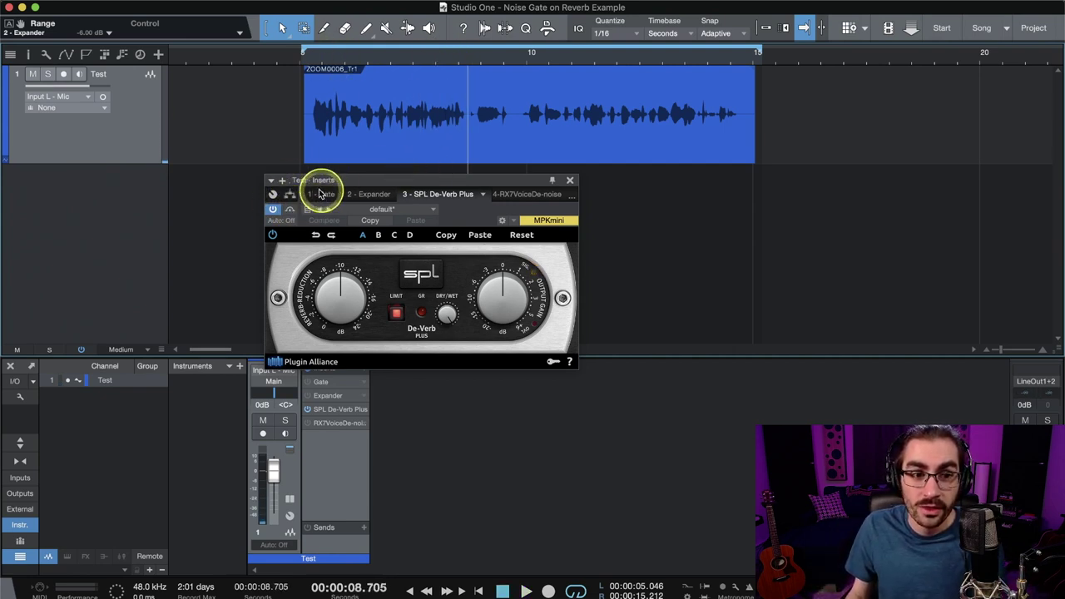
Step: Bypass the SPL De-Verb Plus insert and show the RX 7 Voice De-noise insert
{"action": "left_click", "coordinate": [274, 211]}
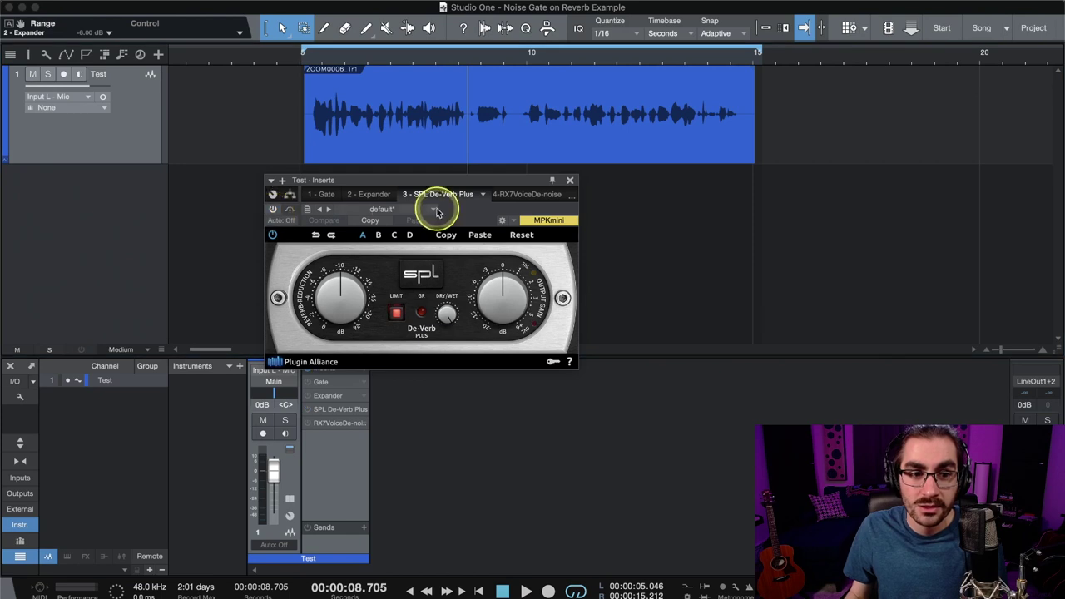
{"action": "left_click", "coordinate": [521, 197]}
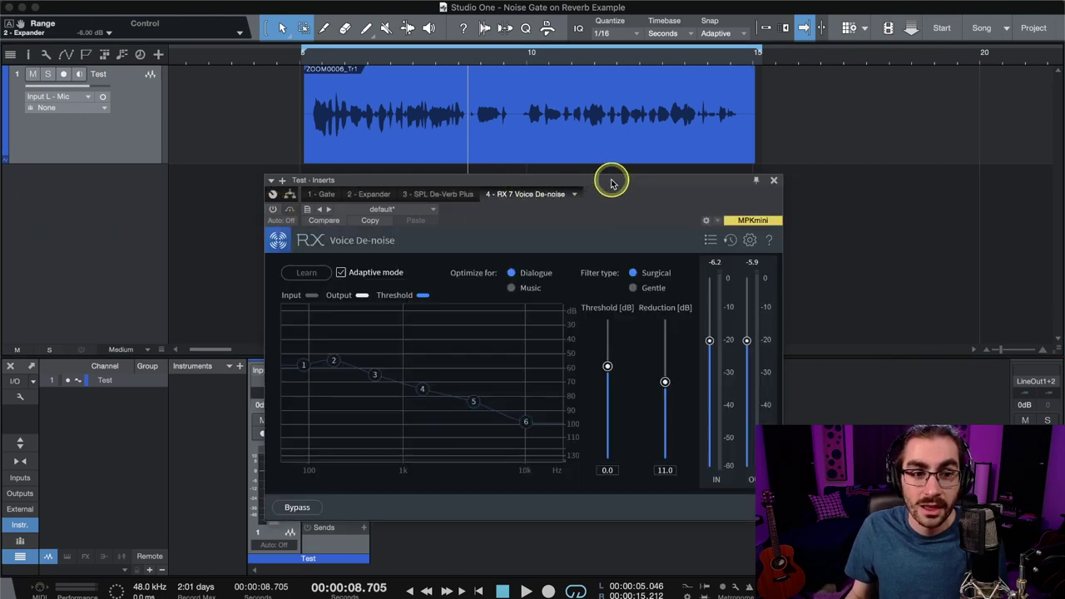
{"action": "left_click_drag", "start_coordinate": [611, 180], "coordinate": [599, 178]}
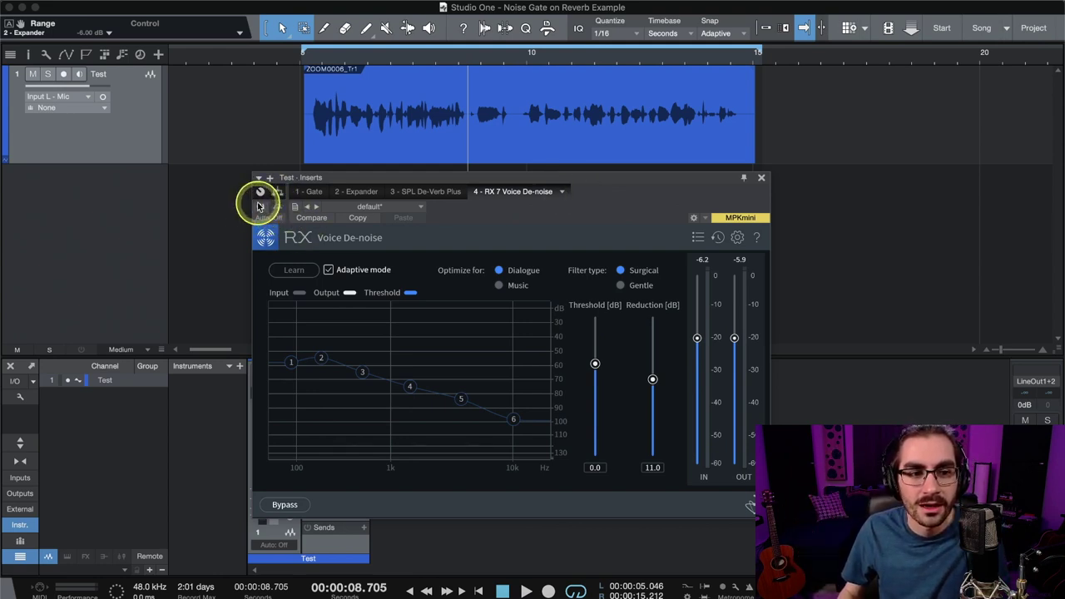
Step: Play the clip from its start with RX 7 Voice De-noise bypassed, and activate the insert during playback to compare
{"action": "left_click", "coordinate": [306, 55]}
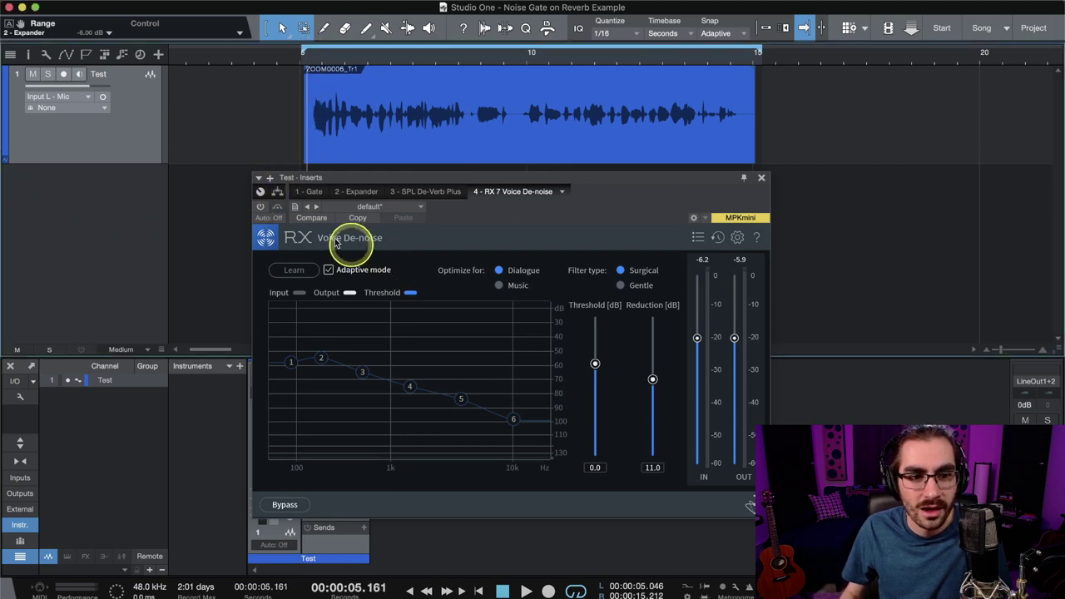
{"action": "left_click", "coordinate": [259, 207]}
{"action": "key", "text": "space"}
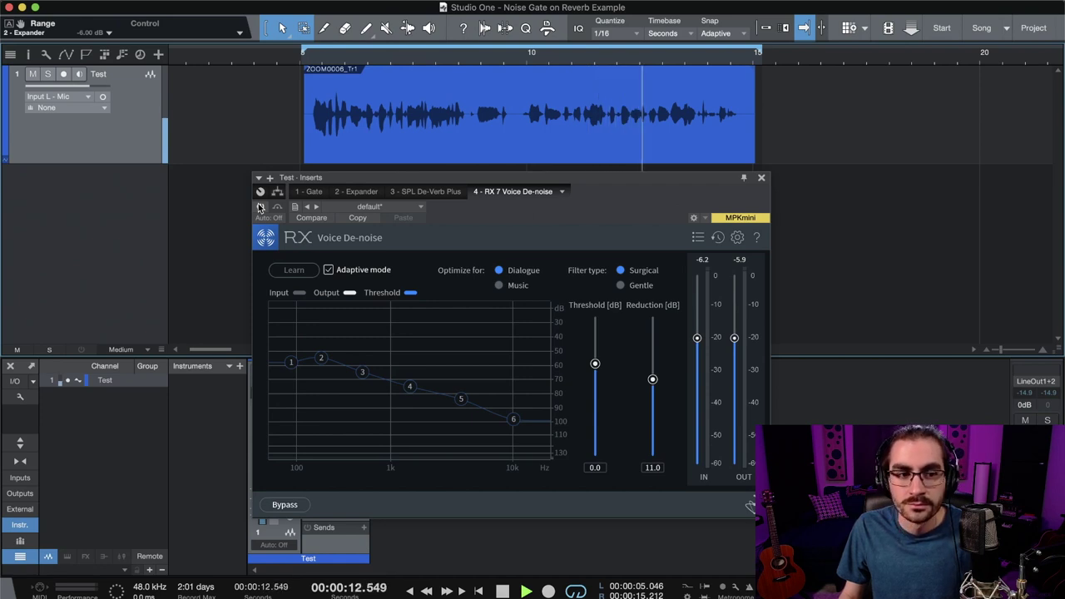
{"action": "left_click", "coordinate": [259, 206]}
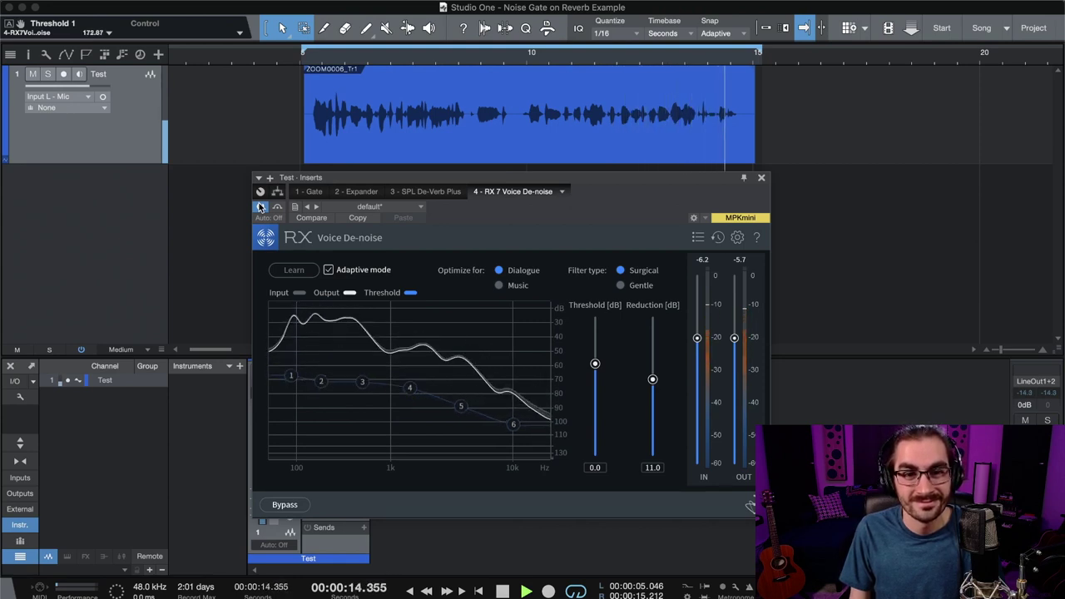
{"action": "key", "text": "space"}
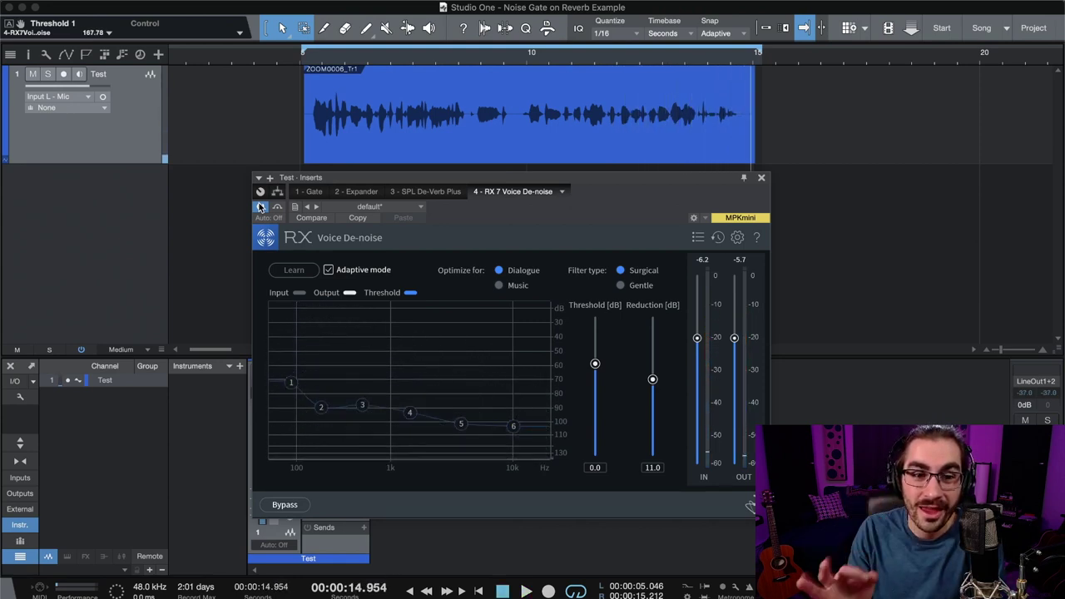
{"action": "left_click", "coordinate": [260, 206]}
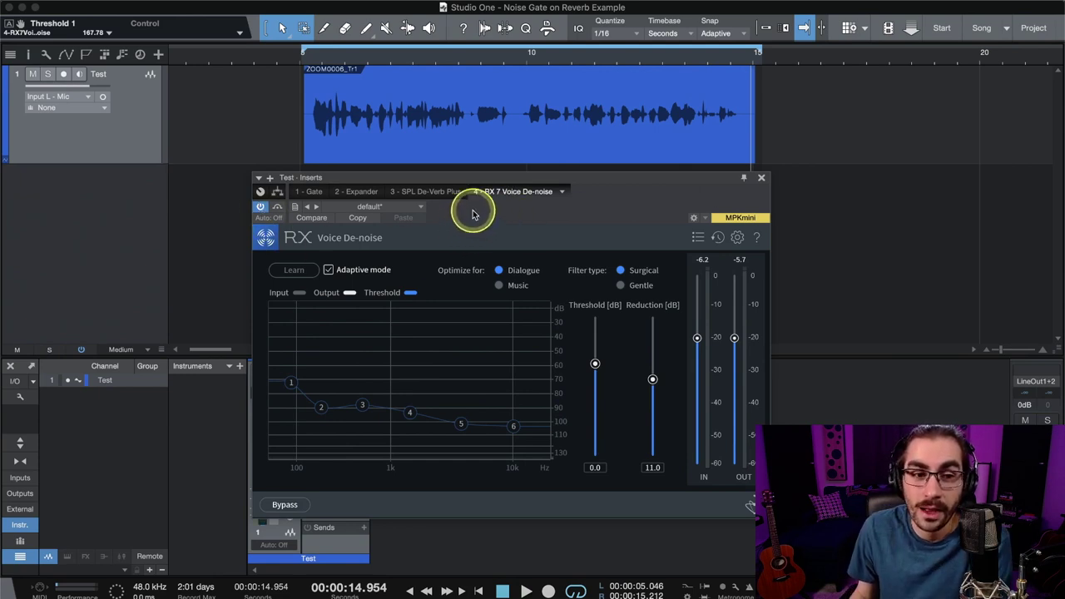
Step: Review the settings of the Gate, Expander and SPL De-Verb Plus inserts, returning to RX 7 Voice De-noise
{"action": "left_click", "coordinate": [299, 192]}
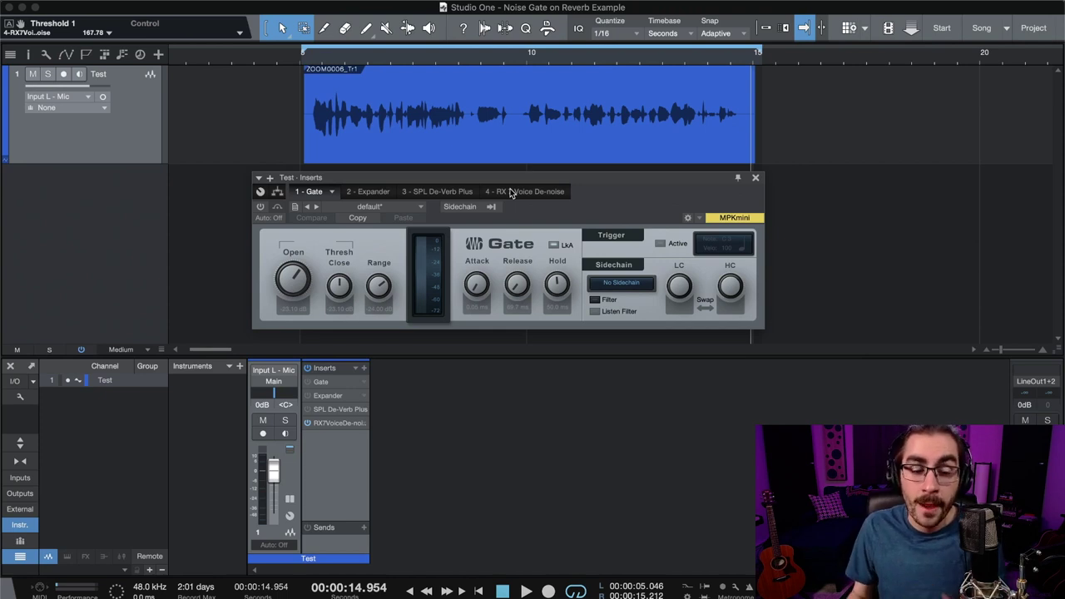
{"action": "left_click", "coordinate": [362, 192]}
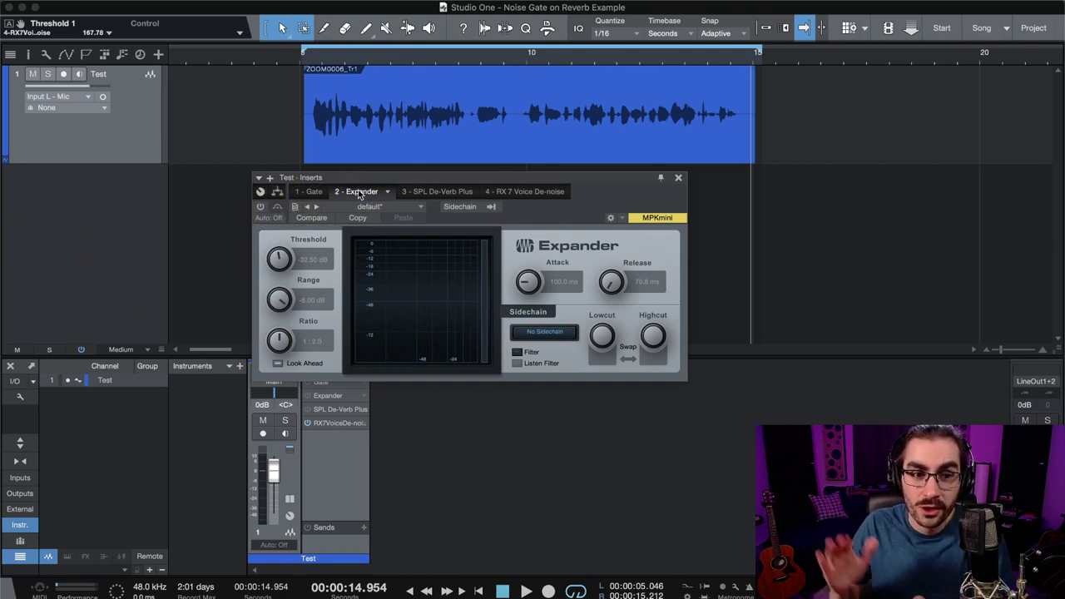
{"action": "left_click", "coordinate": [435, 193]}
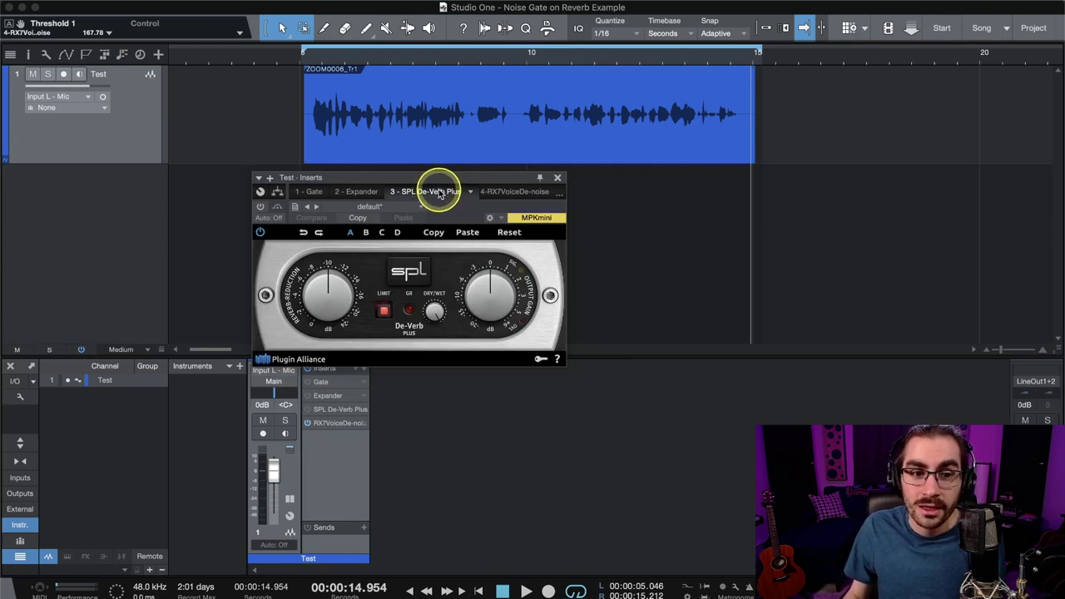
{"action": "left_click", "coordinate": [500, 193]}
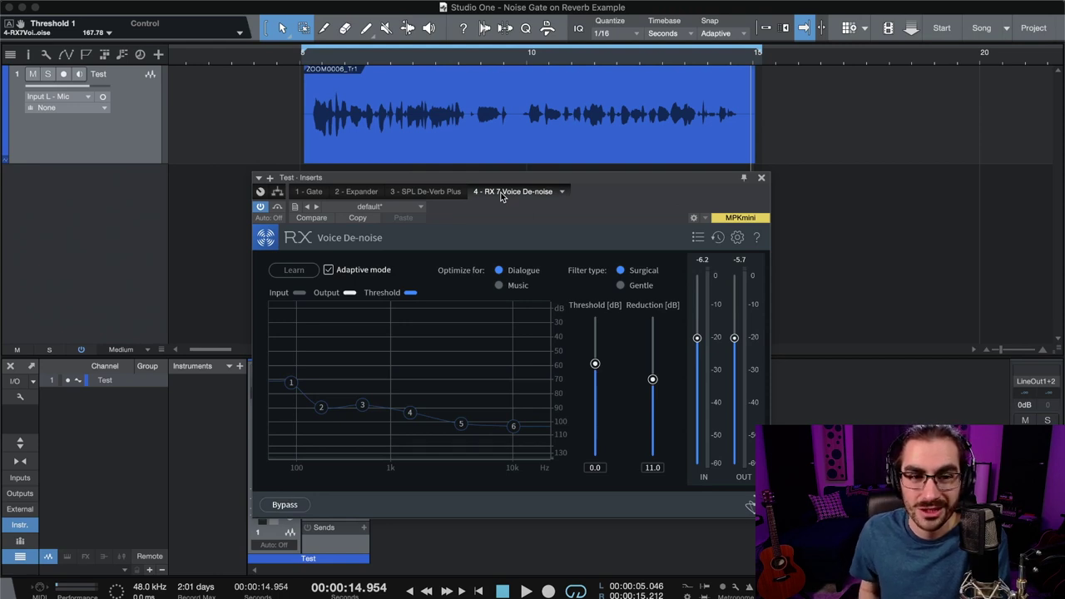
{"action": "left_click", "coordinate": [502, 193]}
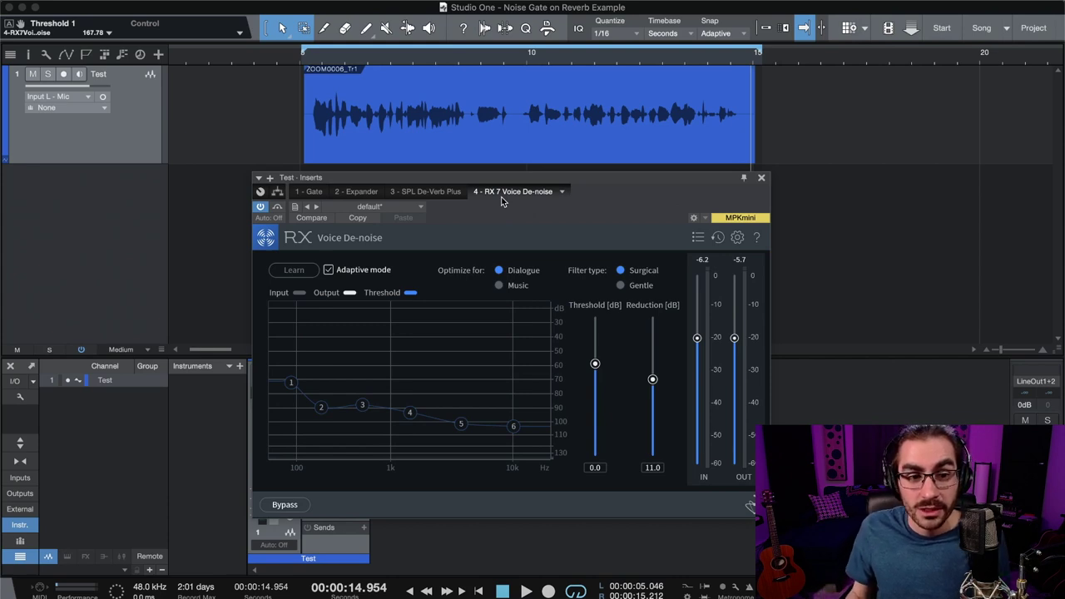
{"action": "left_click", "coordinate": [546, 209]}
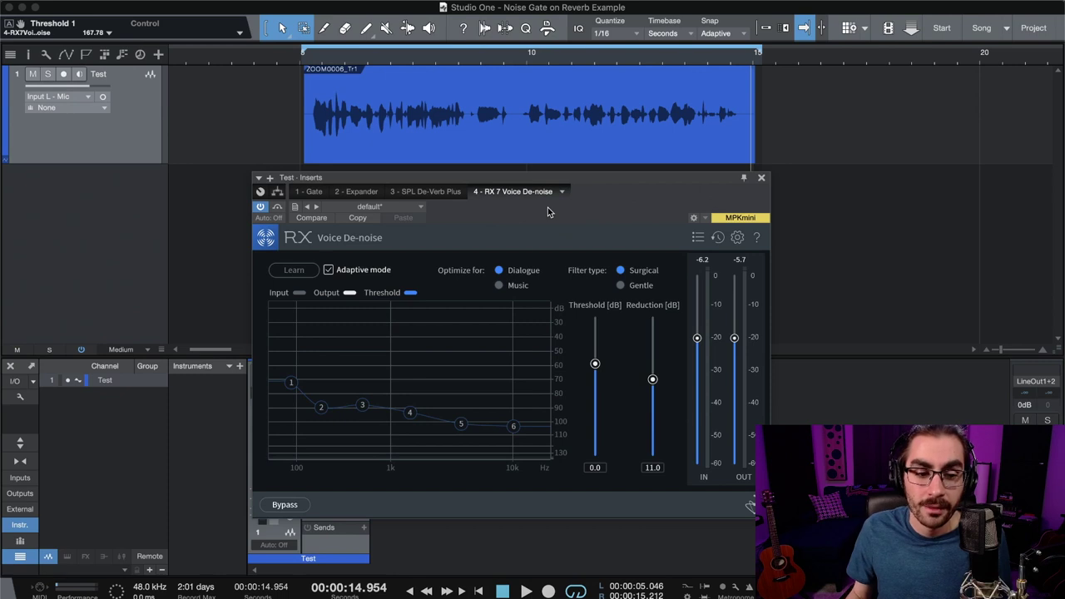
{"action": "left_click", "coordinate": [581, 228]}
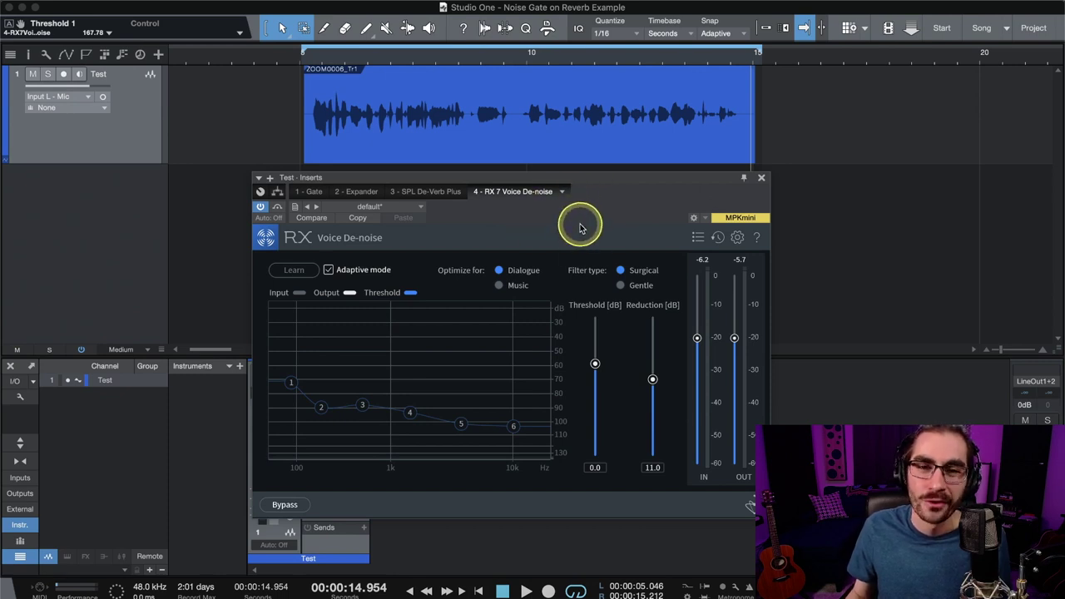
{"action": "left_click", "coordinate": [501, 239]}
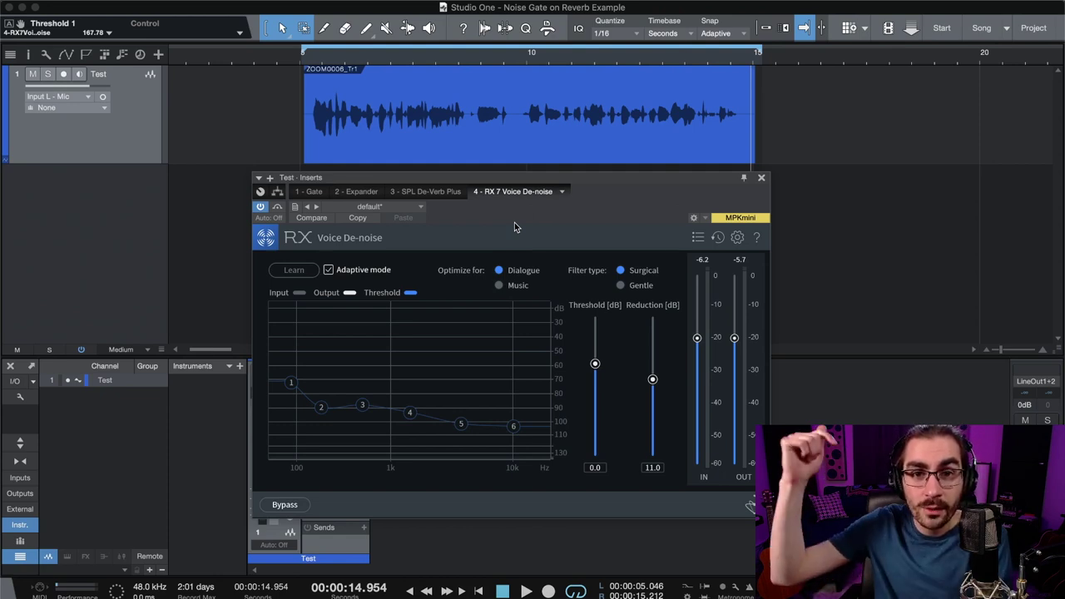
{"action": "left_click", "coordinate": [512, 191]}
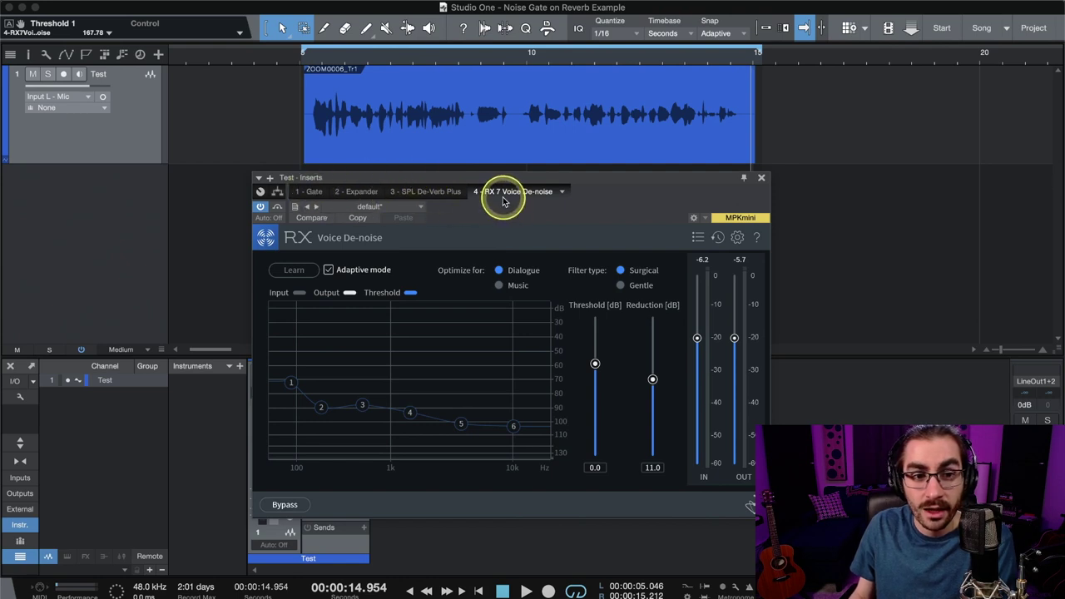
Step: View all four inserts once more in chain order, from the Gate to RX 7 Voice De-noise
{"action": "left_click", "coordinate": [312, 192]}
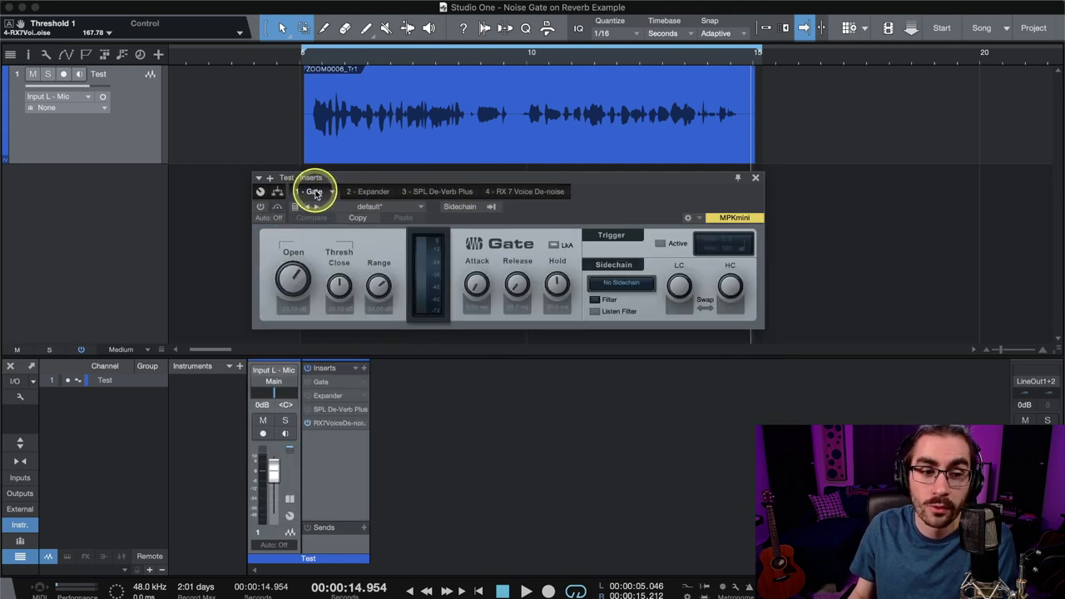
{"action": "left_click", "coordinate": [359, 192]}
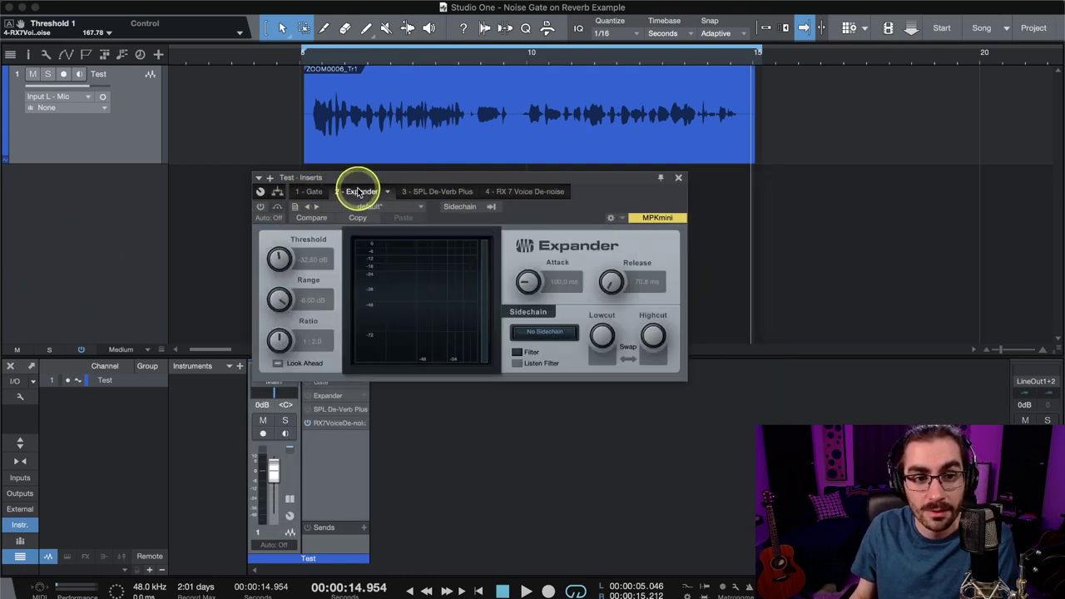
{"action": "left_click", "coordinate": [441, 191]}
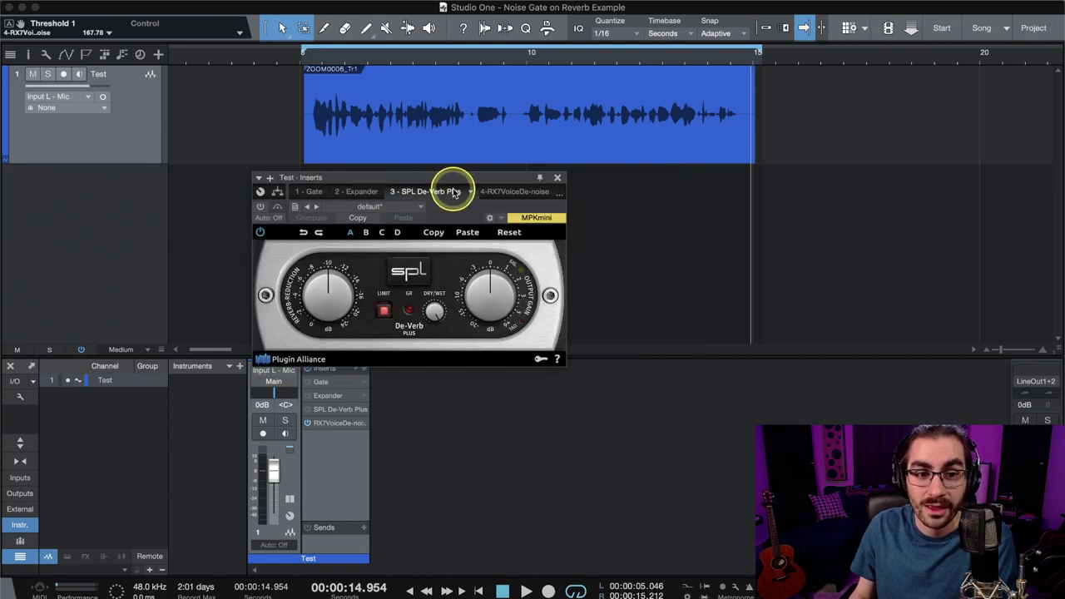
{"action": "left_click", "coordinate": [516, 193]}
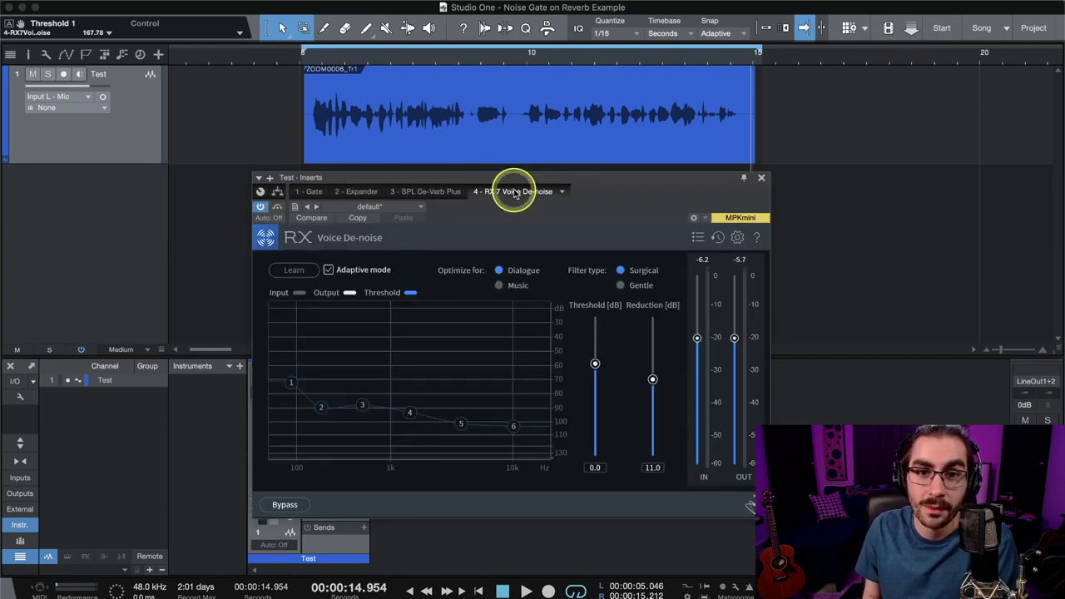